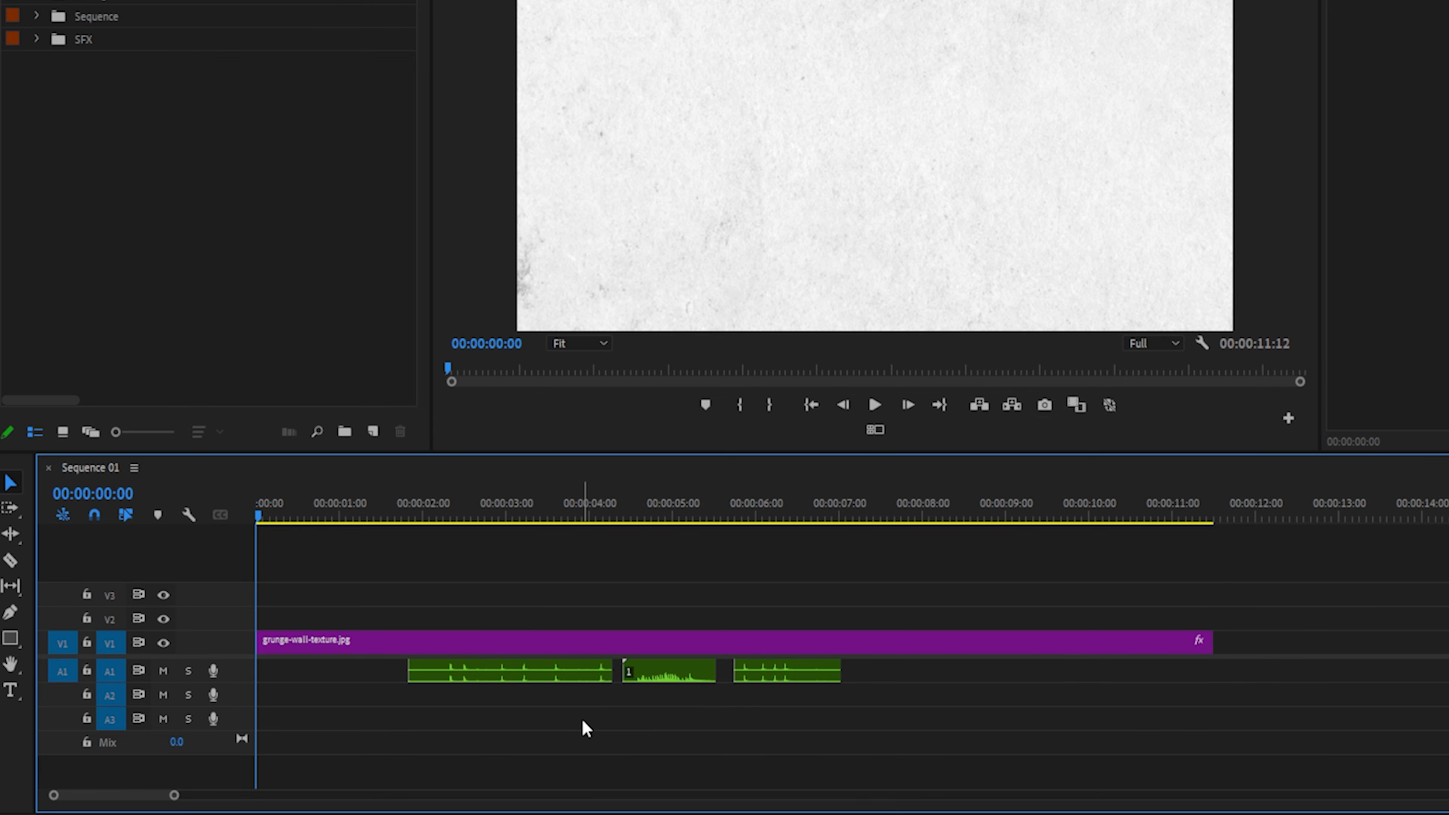
- Play back the sequence to review its sound effects, and return the playhead to the start
key(space)
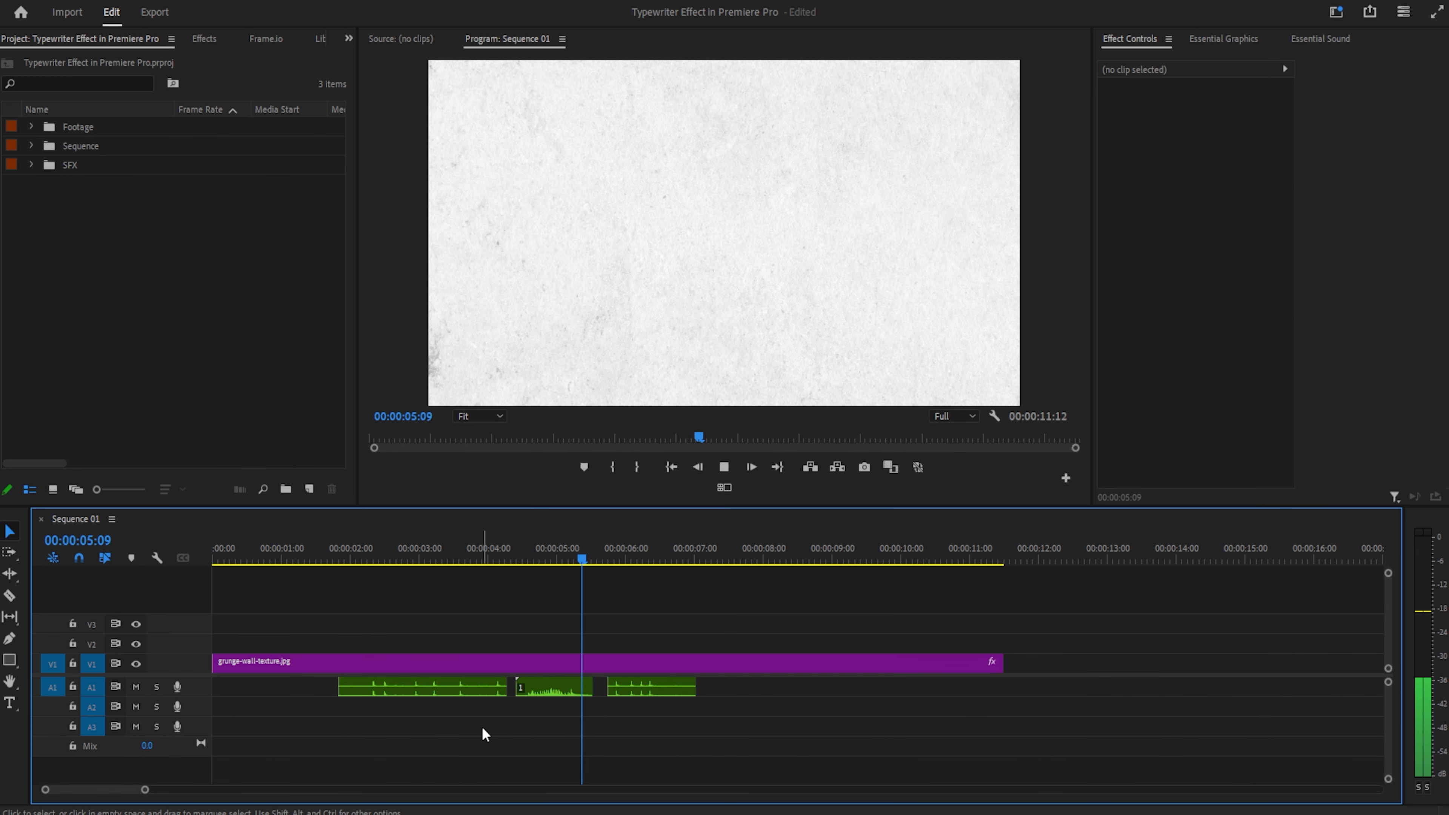
key(space)
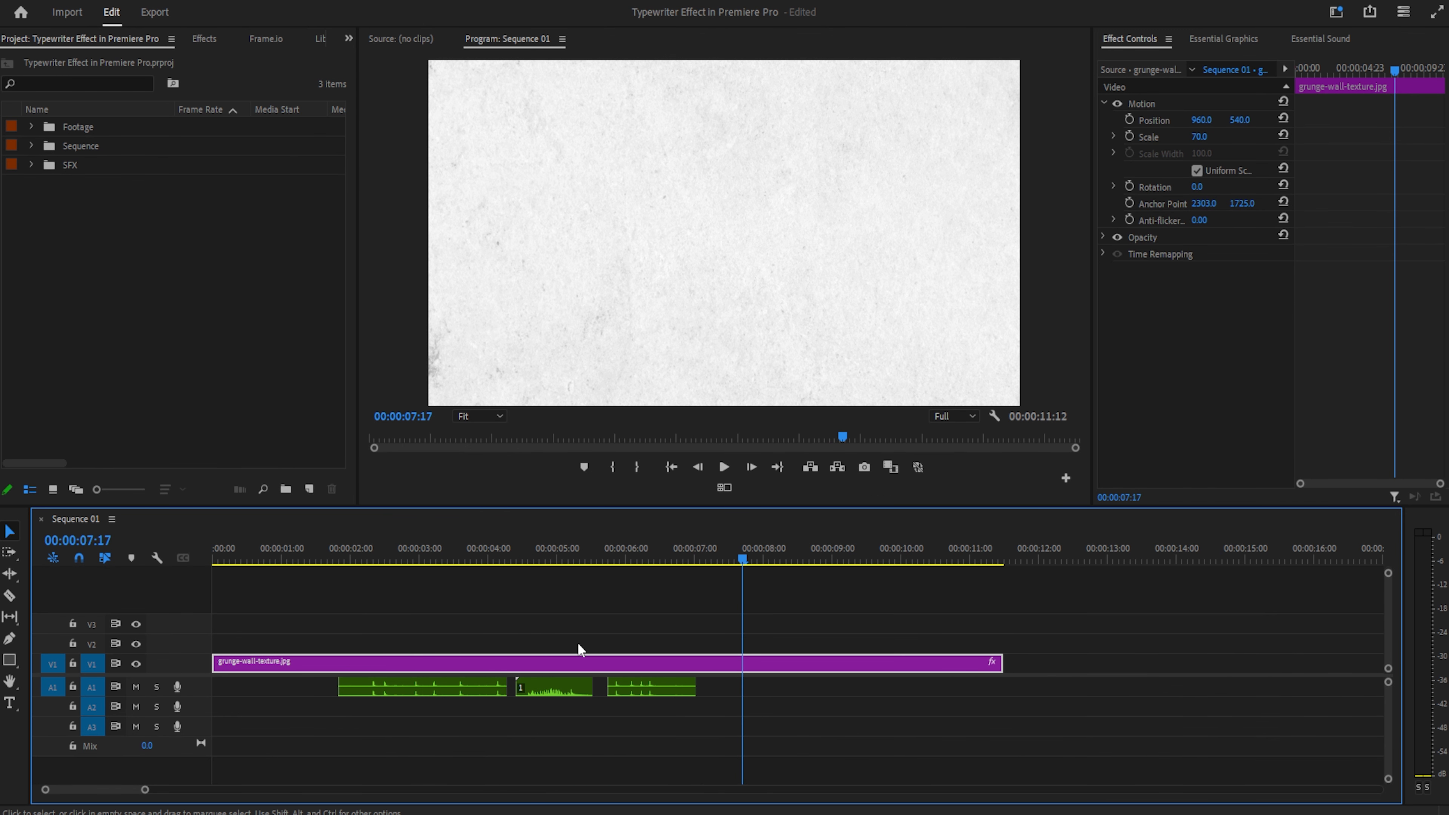
drag(742, 562, 212, 558)
- Add a text layer reading "Cre8ve" over the textured background at the start of the sequence
click(10, 689)
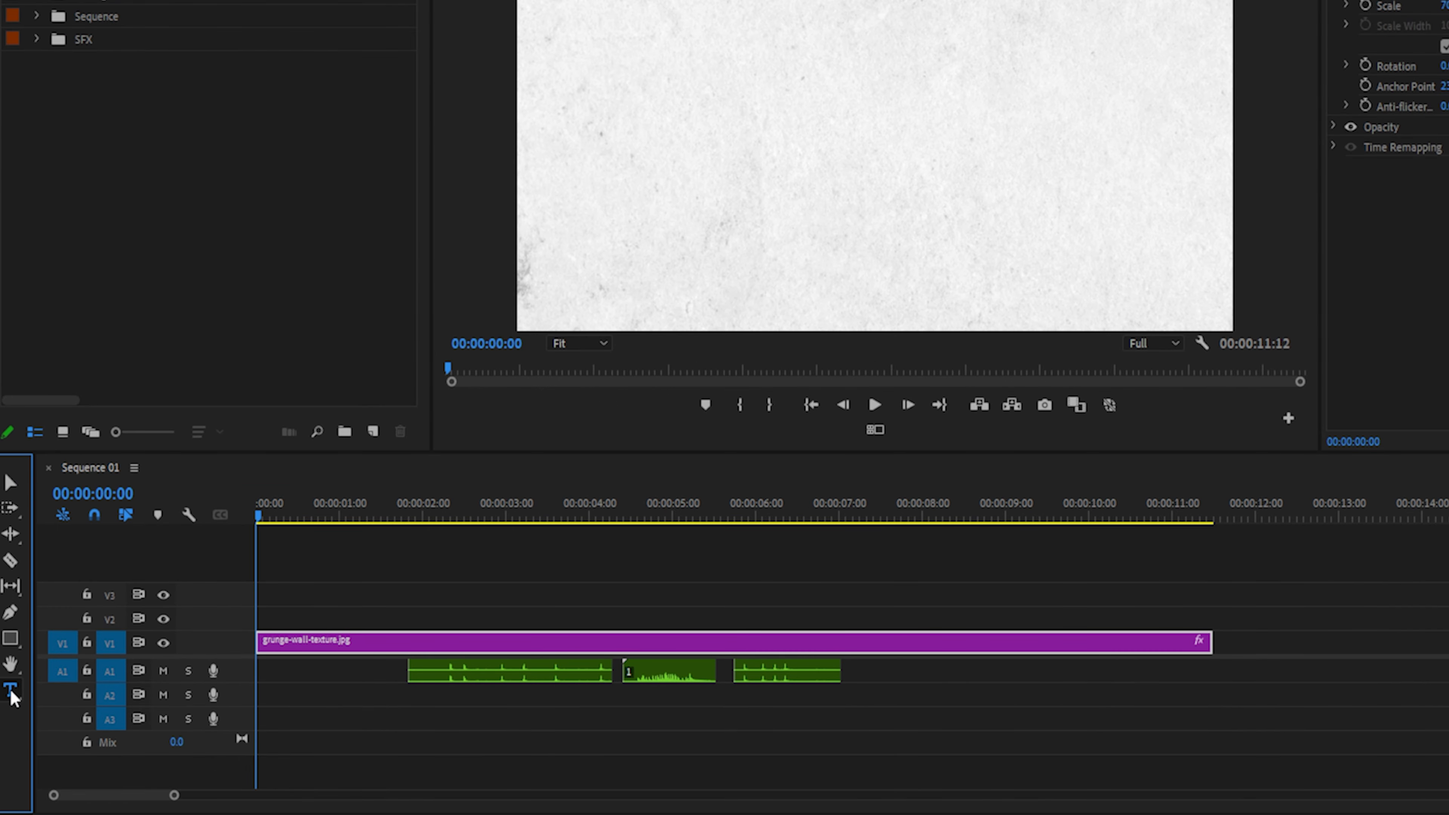
click(601, 227)
text(Cre8ve)
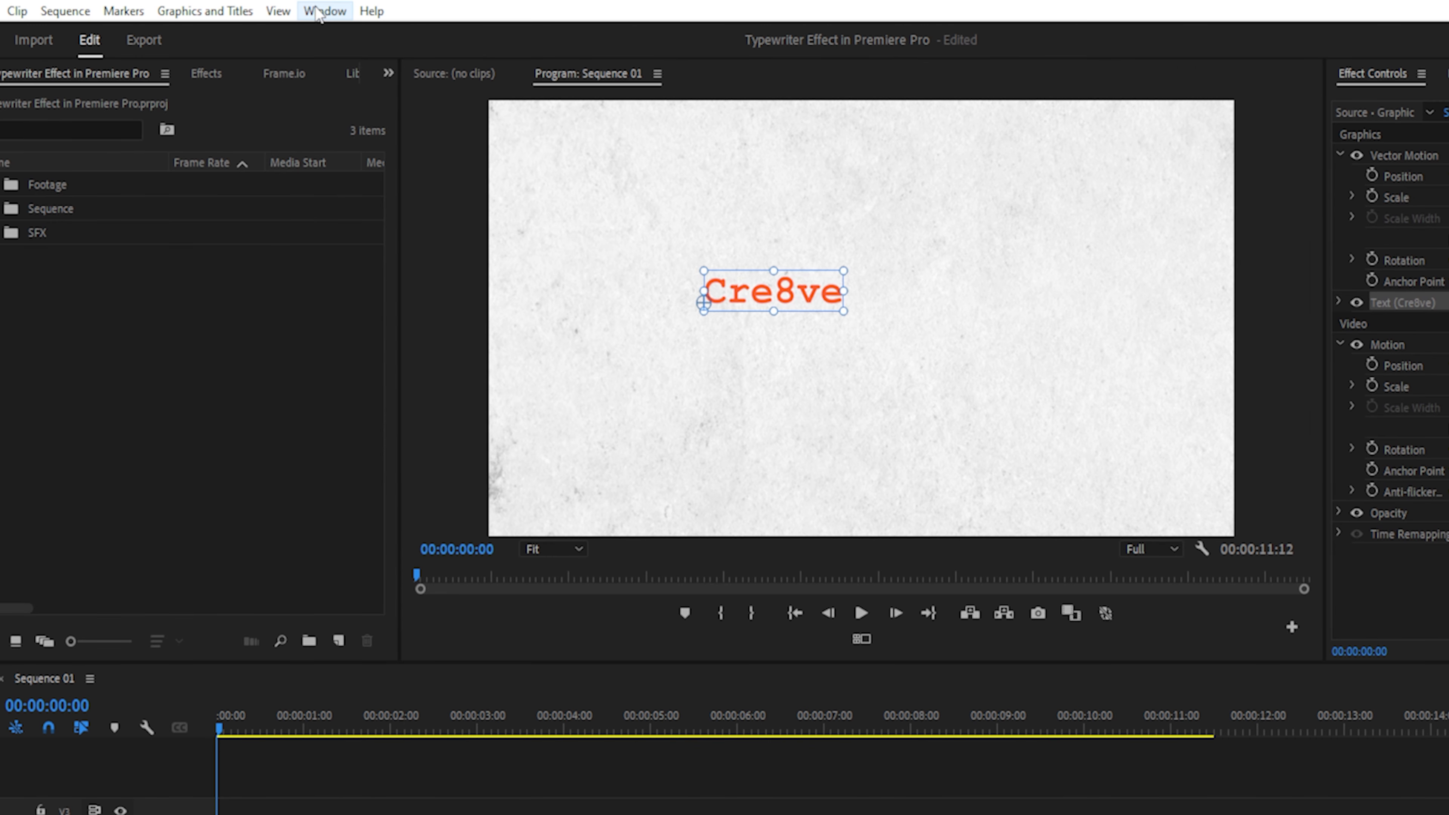
- Show the Cre8ve text's properties in Essential Graphics and accept FC572C as its fill colour
click(318, 10)
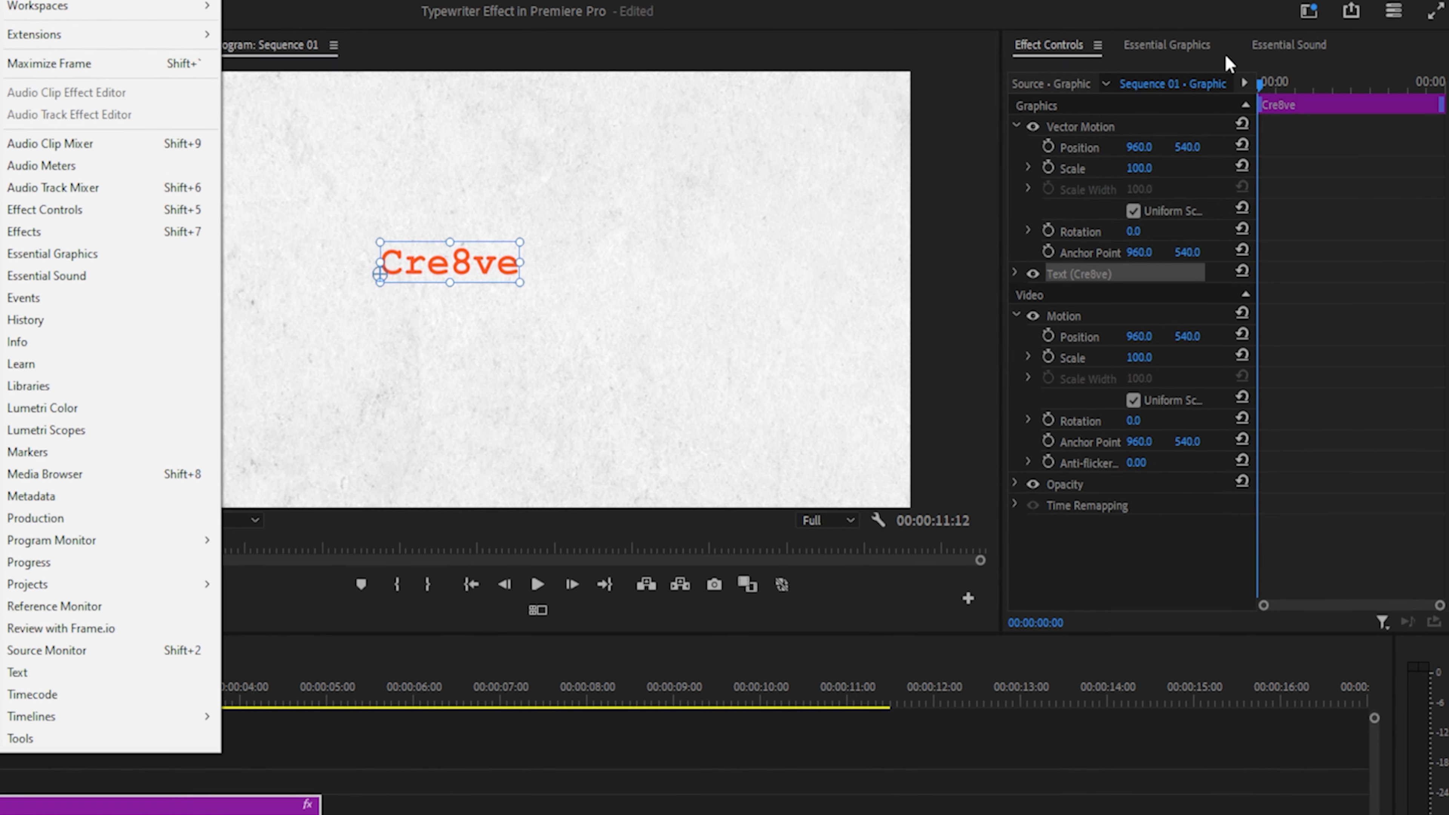
click(1226, 59)
click(1226, 59)
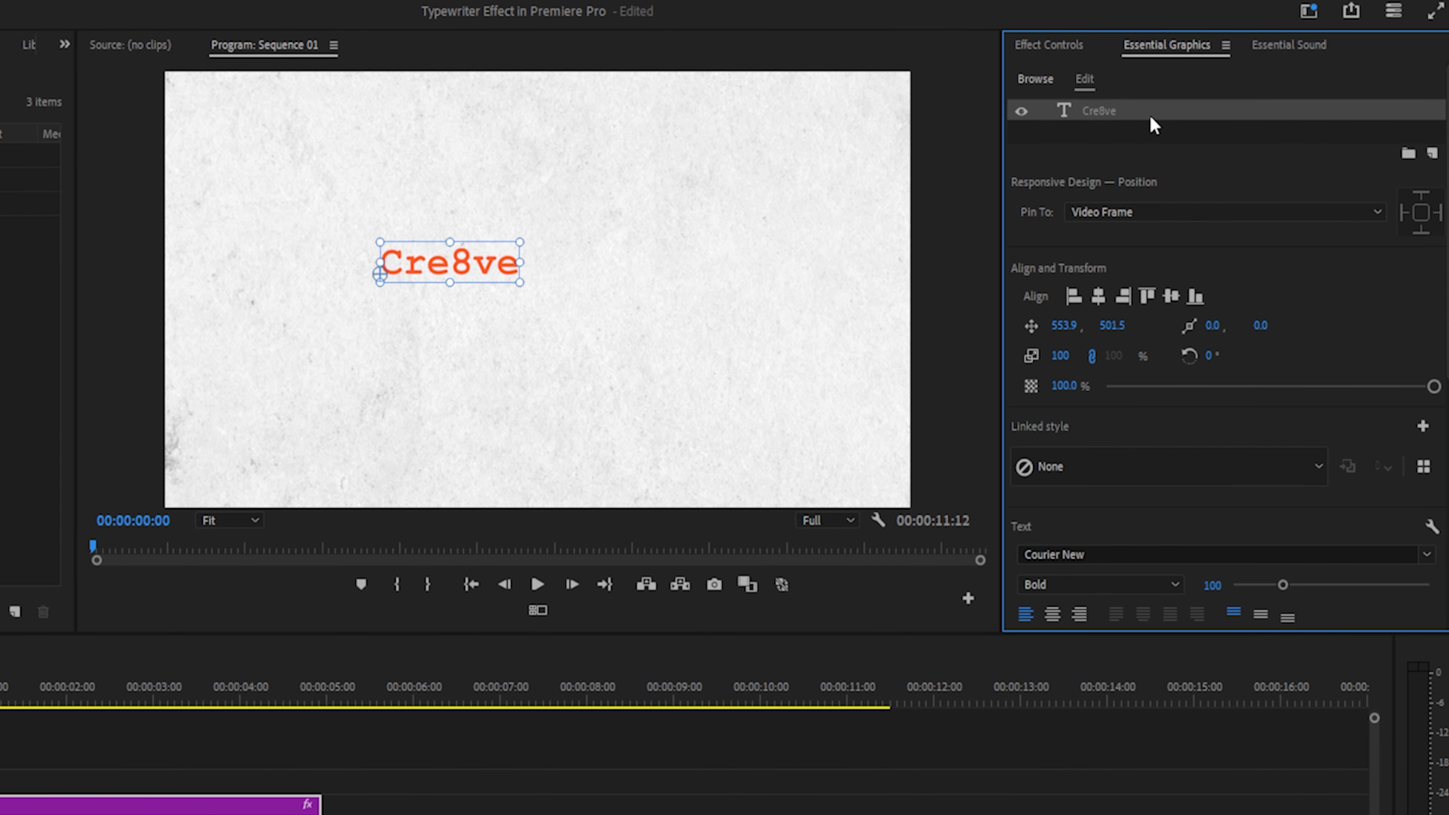
scroll(1154, 123, down, 5)
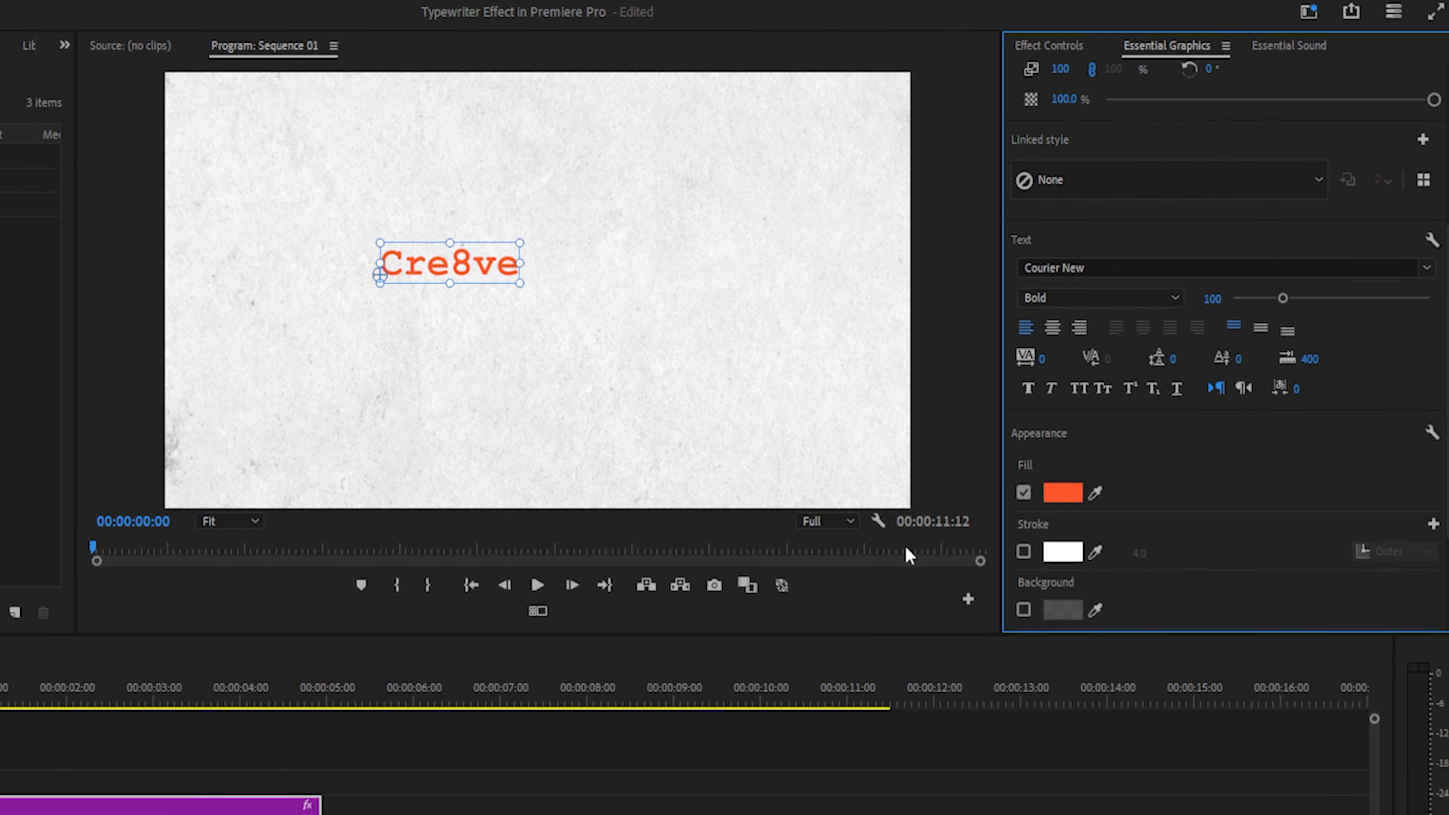
click(1062, 492)
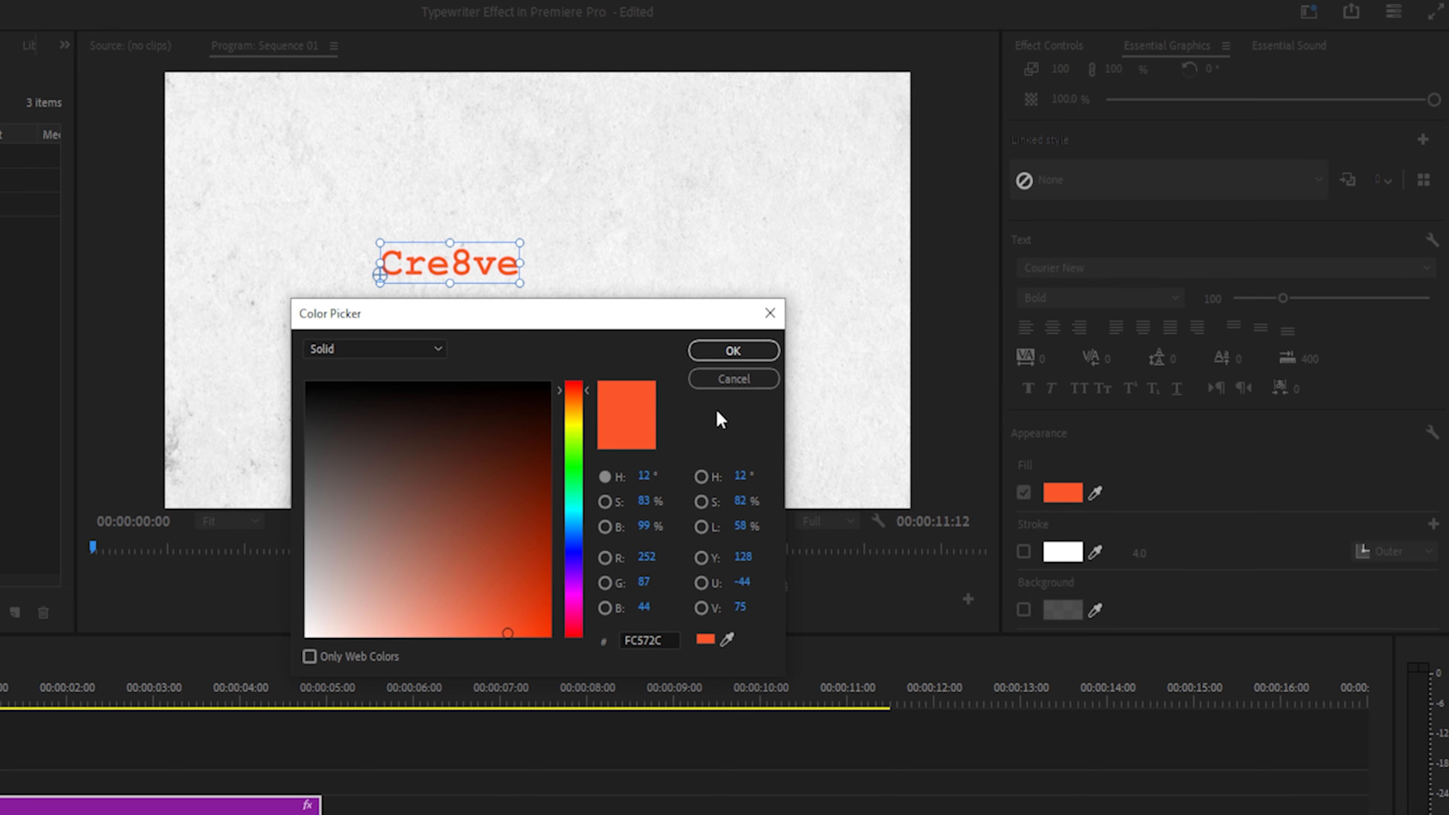
click(723, 353)
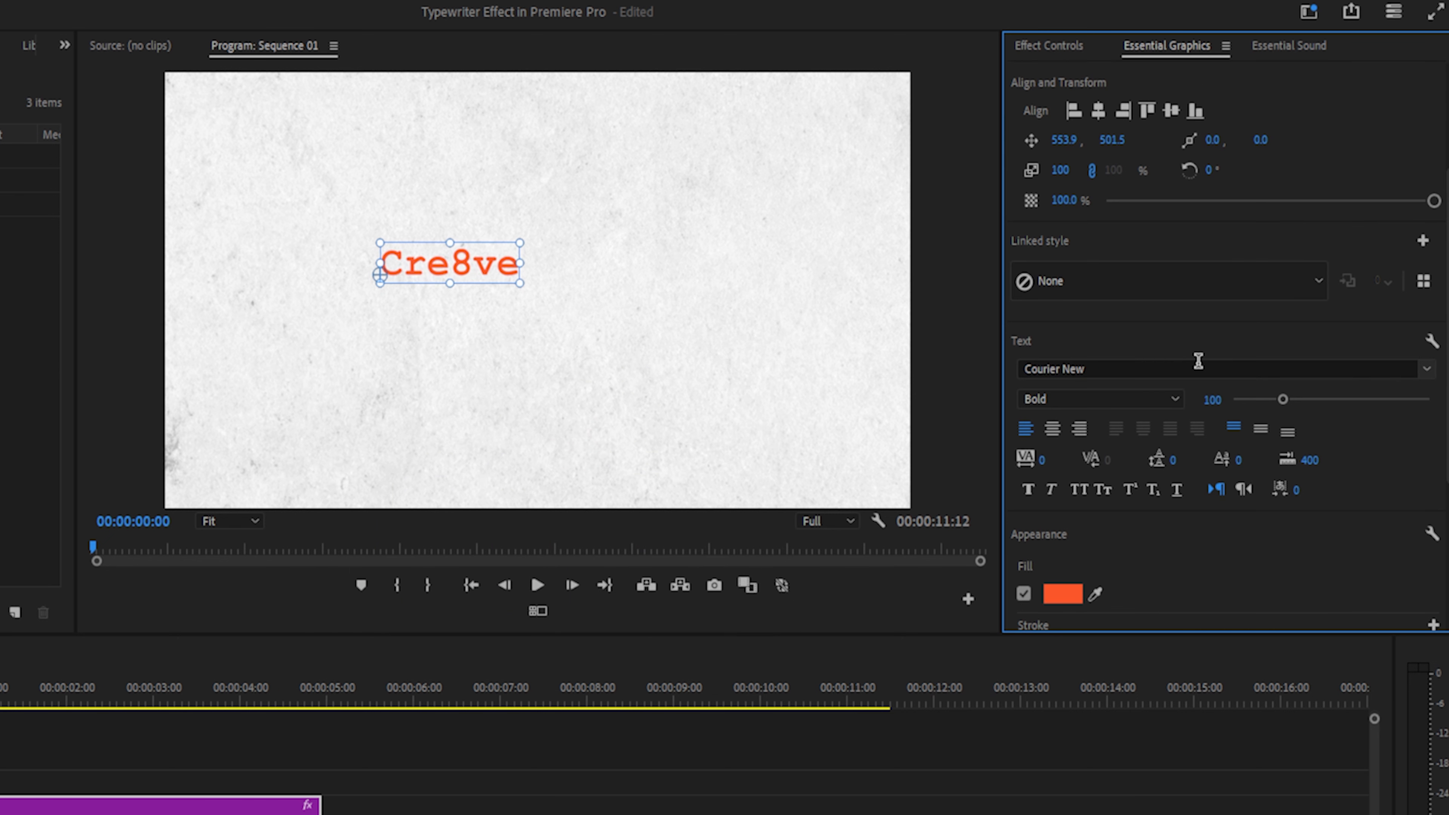
- Set the Cre8ve text's font to Courier New Bold and its size to 160
click(1091, 366)
text(cour)
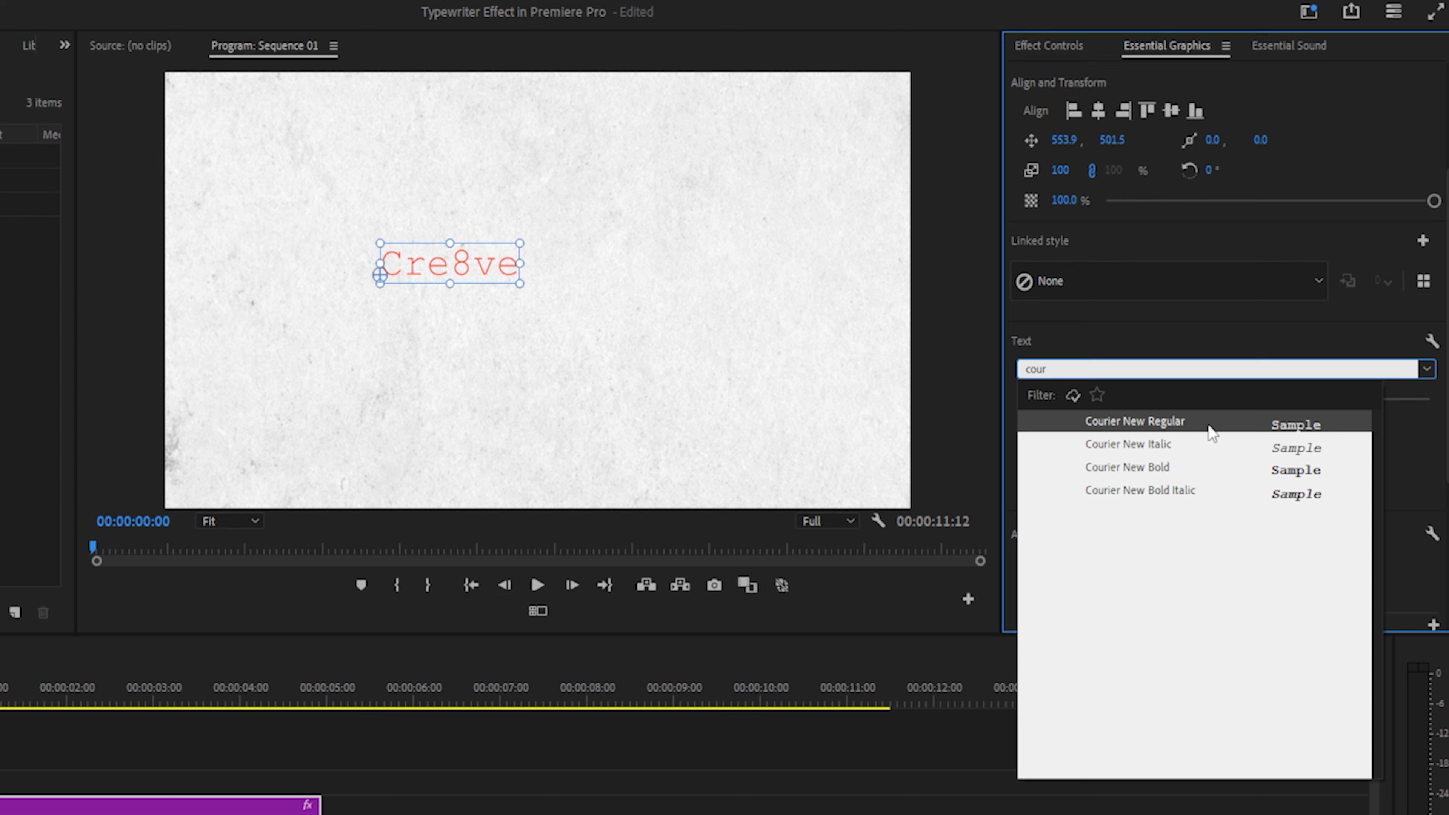
click(1128, 469)
mouse_move(1282, 401)
mouse_down()
mouse_move(1322, 399)
mouse_move(1303, 401)
mouse_up()
click(1214, 399)
text(160)
key(Return)
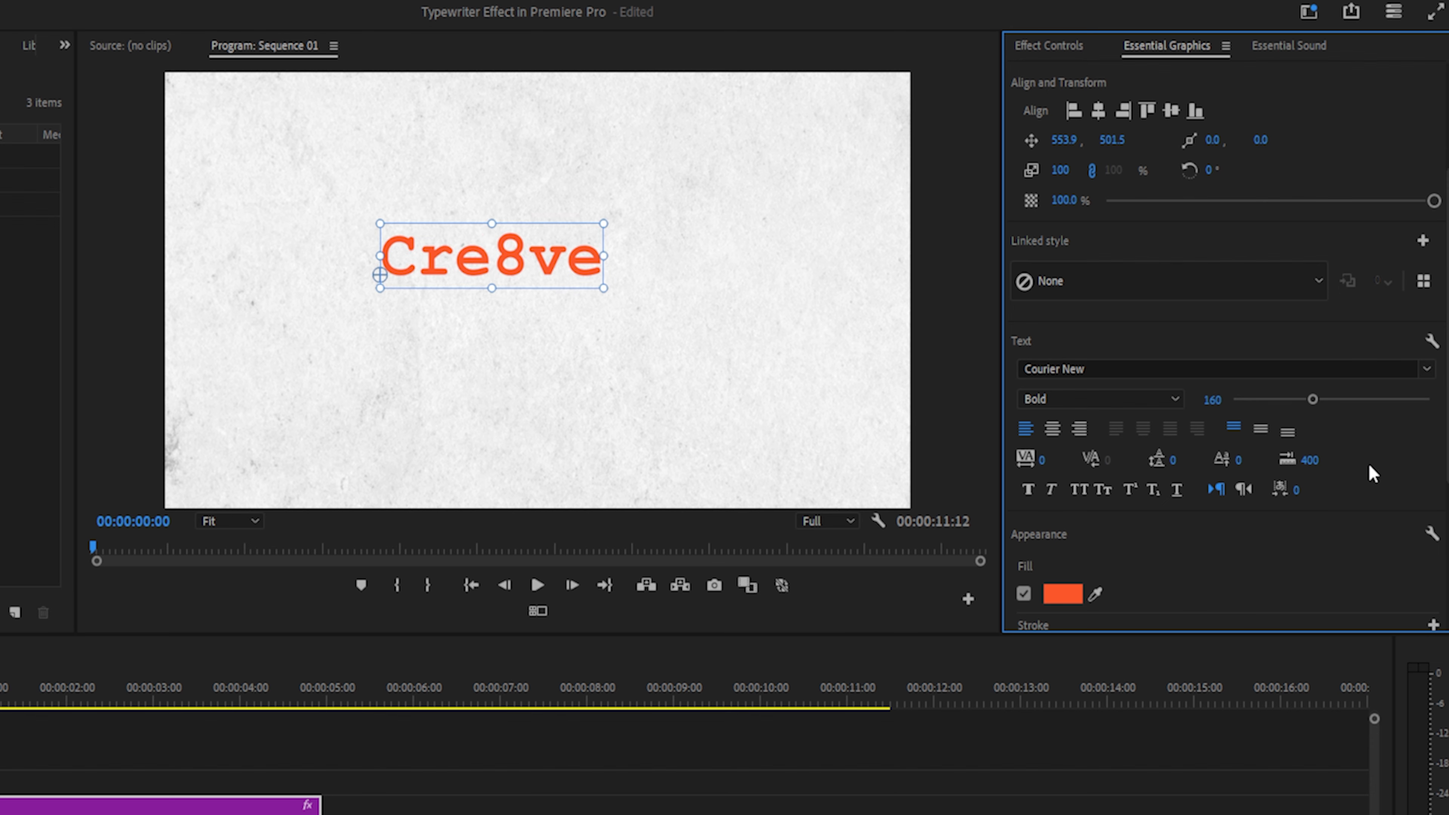
- Centre the Cre8ve text horizontally and vertically in the frame, and extend its clip to the end of the grunge-wall-texture.jpg clip
scroll(1369, 476, up, 3)
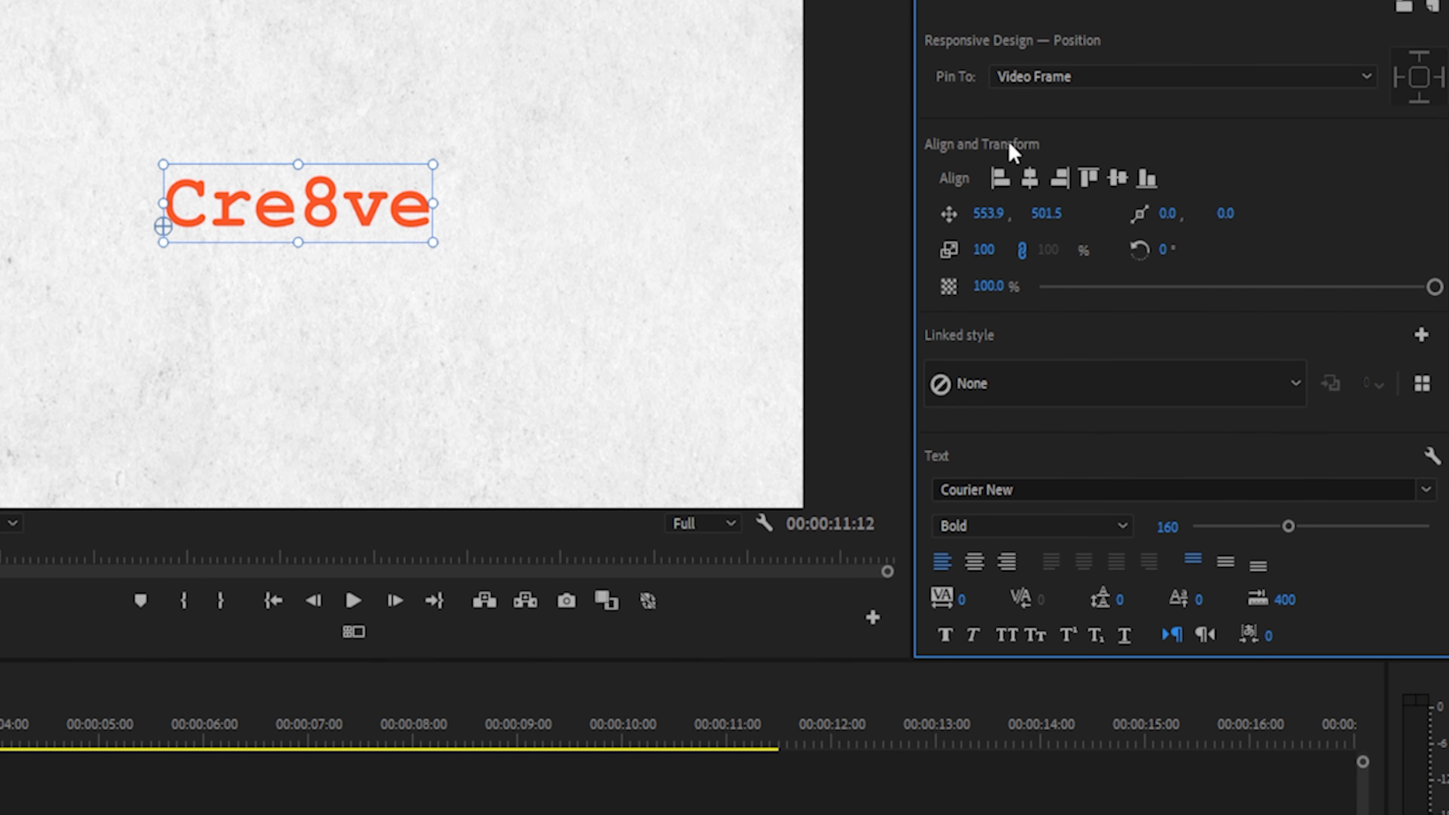
click(1030, 178)
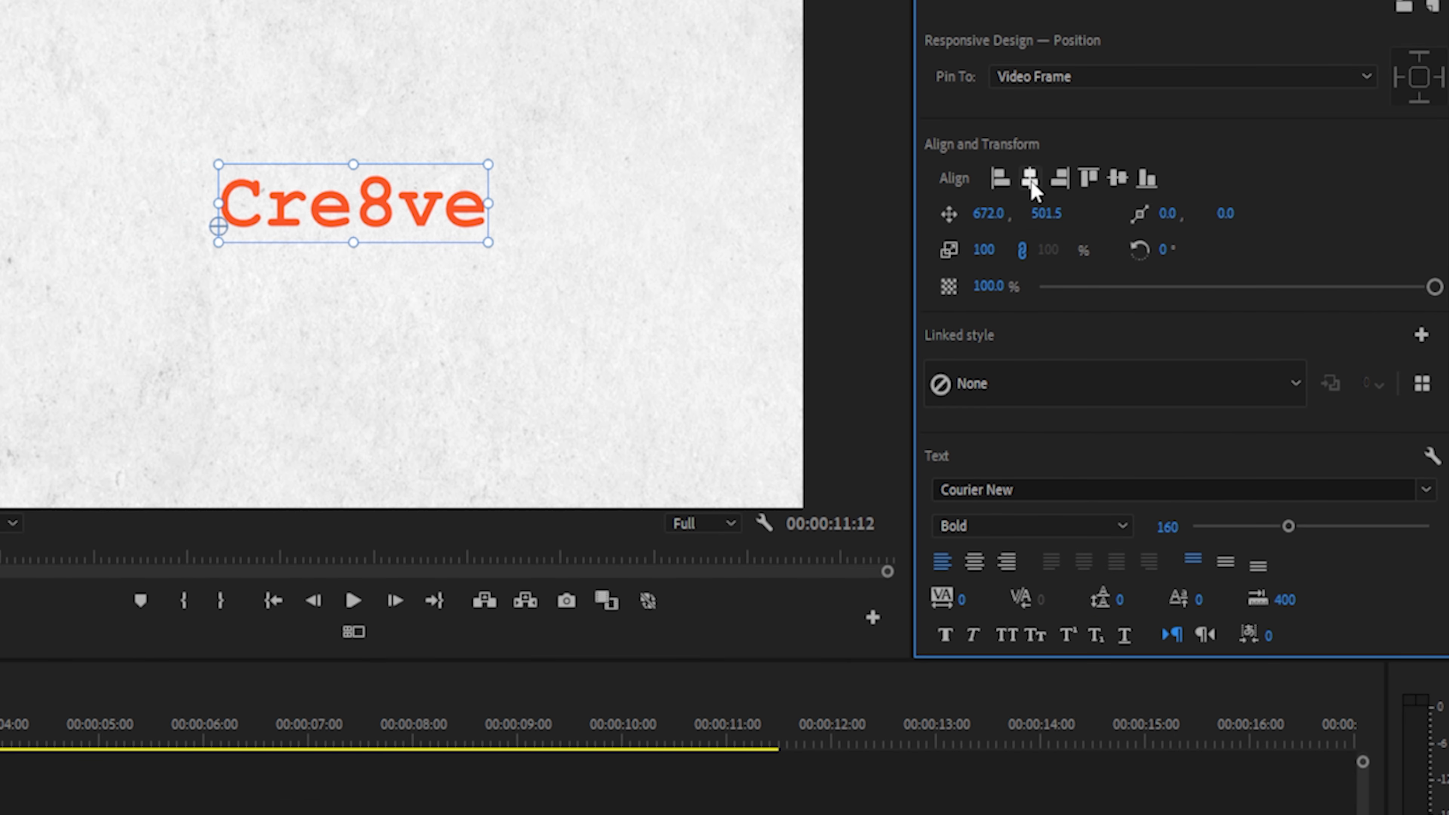
click(1117, 179)
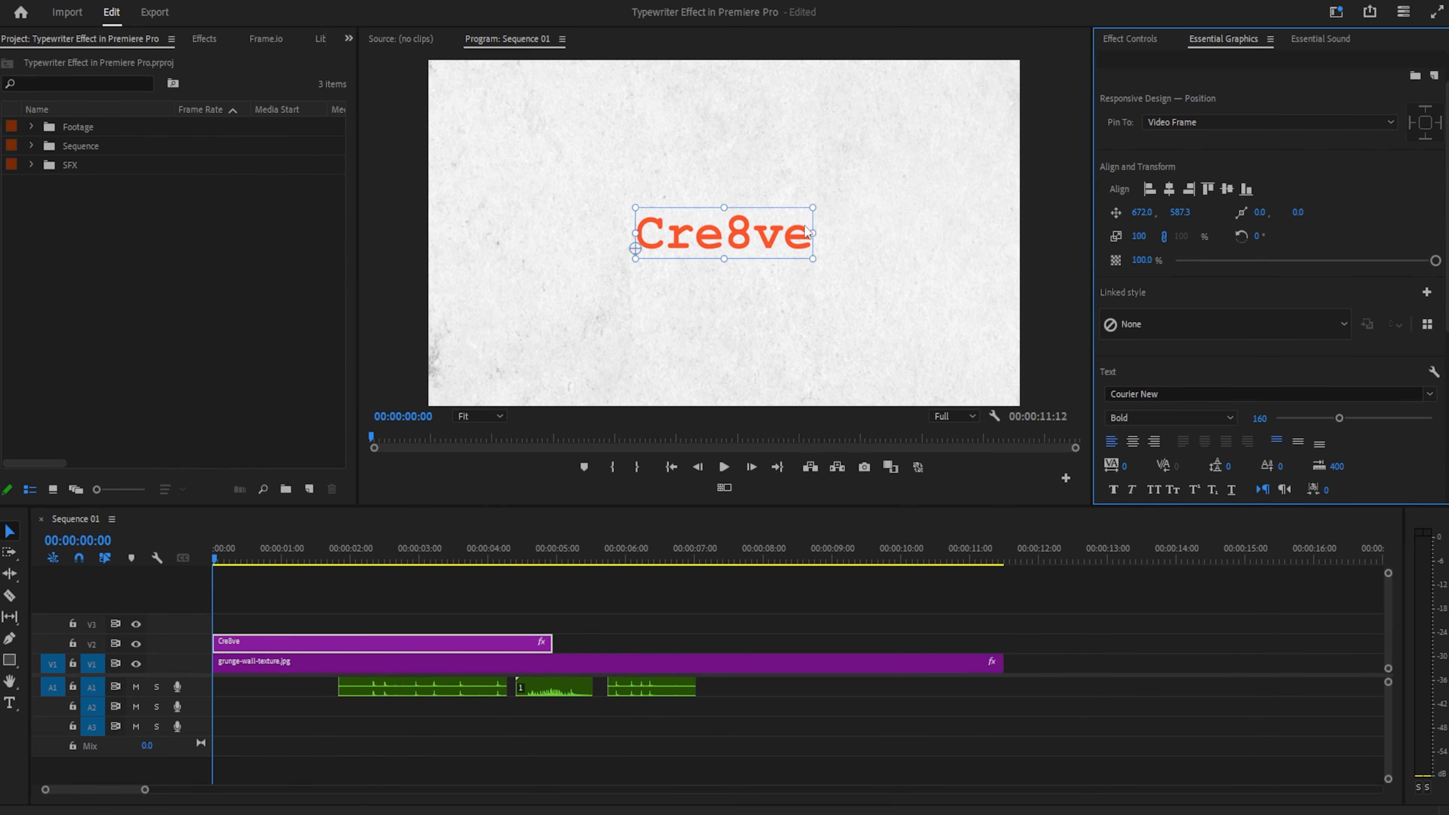
drag(548, 643, 1002, 620)
- Enlarge the Audio 1 track to reveal its waveforms, and mute it with the playhead back at the start
drag(249, 559, 368, 569)
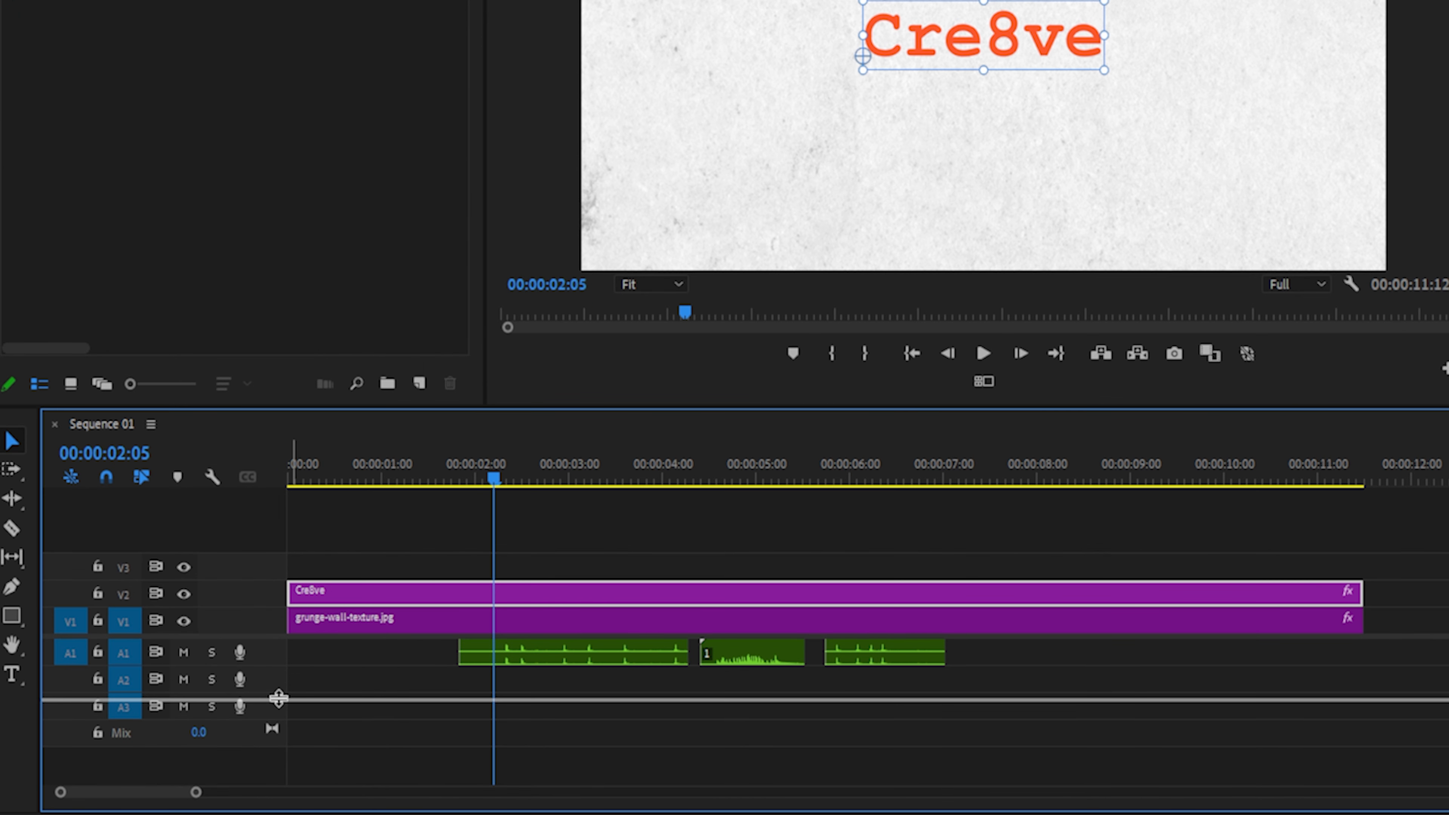
drag(278, 698, 279, 699)
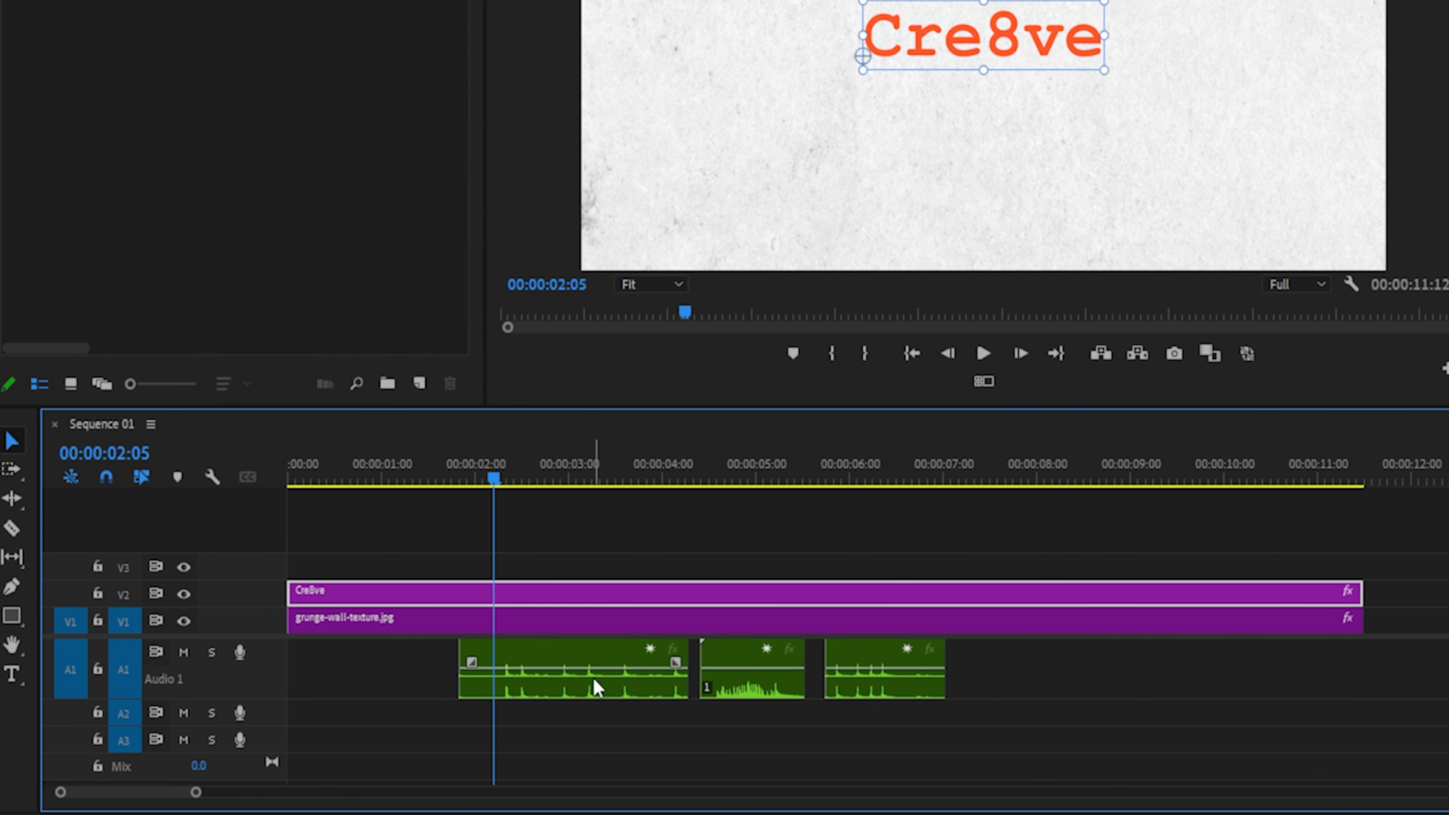
drag(496, 473, 290, 473)
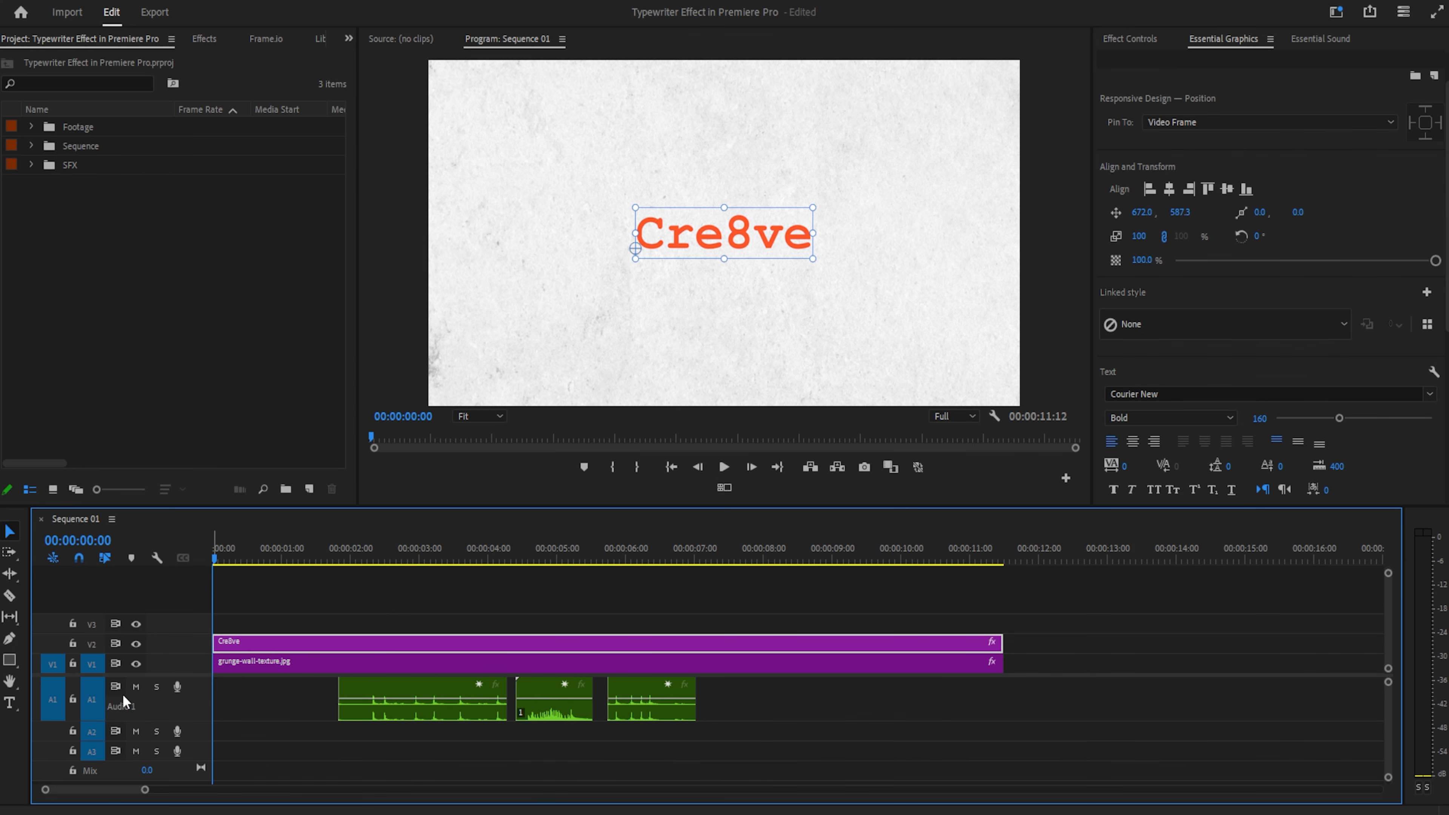
click(183, 653)
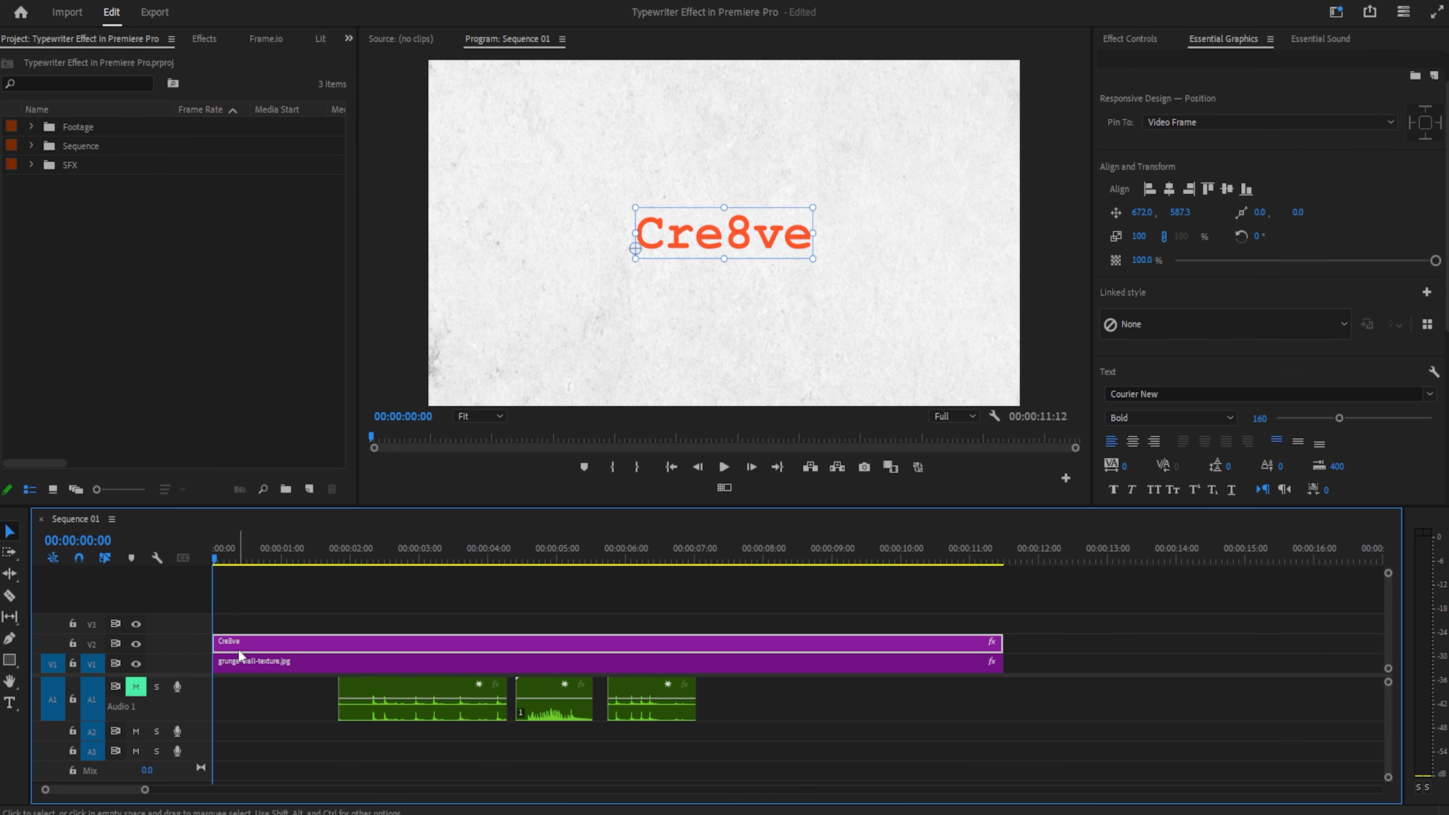
- Turn on Source Text keyframing for the Cre8ve text at 00:00:00:00
click(1130, 39)
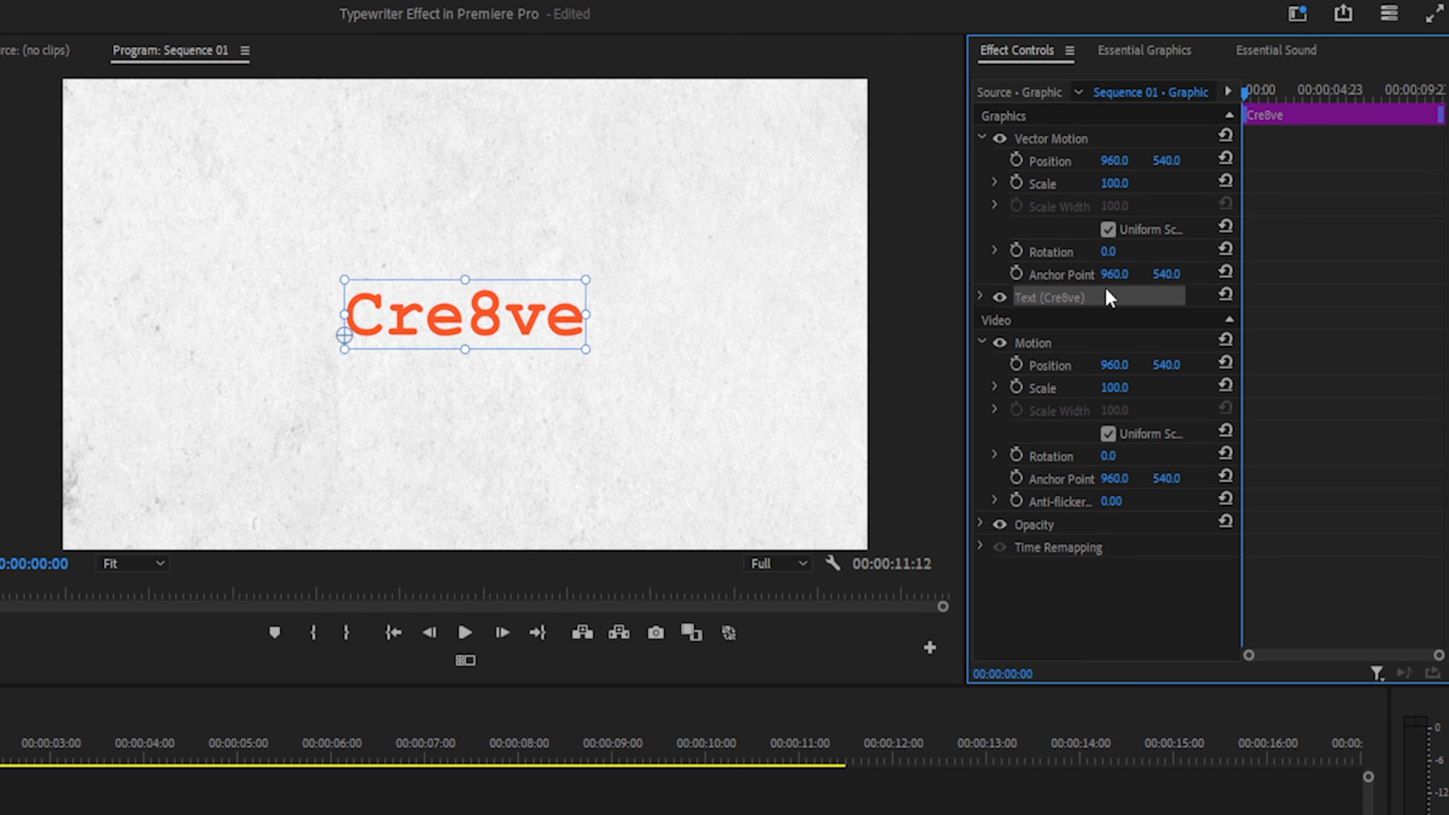
click(980, 296)
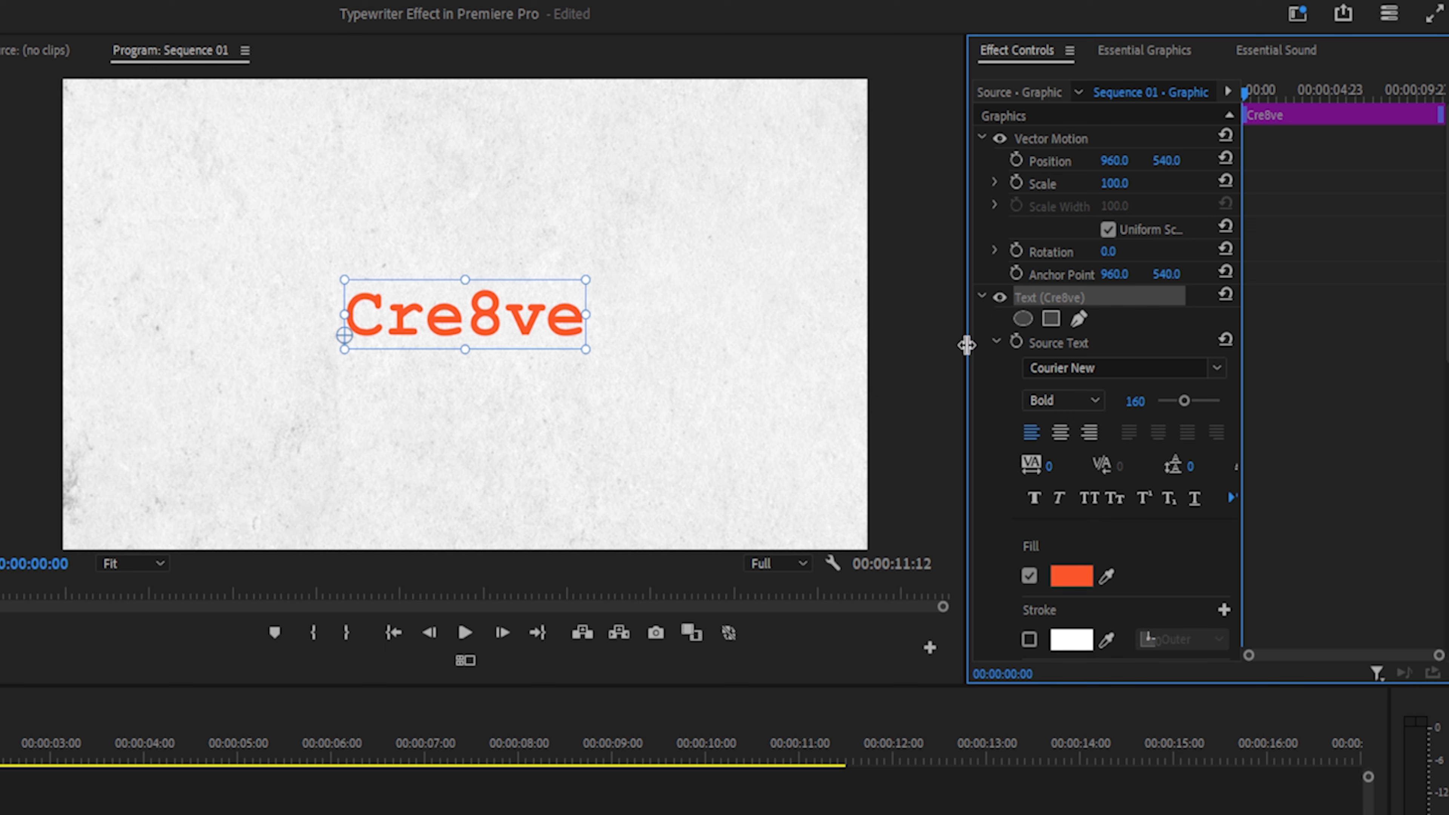
click(1016, 343)
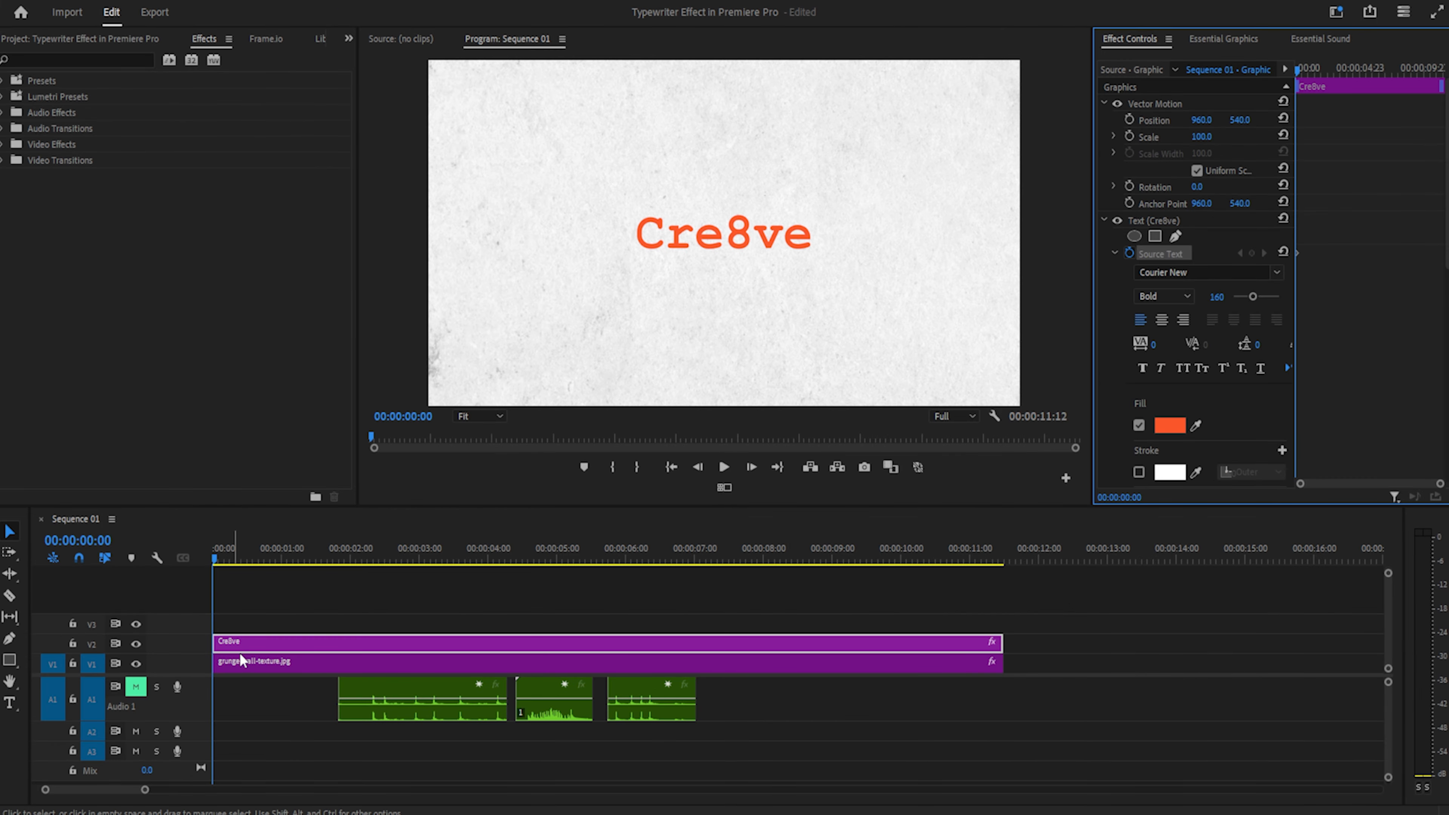
- Delete all the letters of the Cre8ve text at 00:00:00:00 so the first keyframe is blank
click(9, 706)
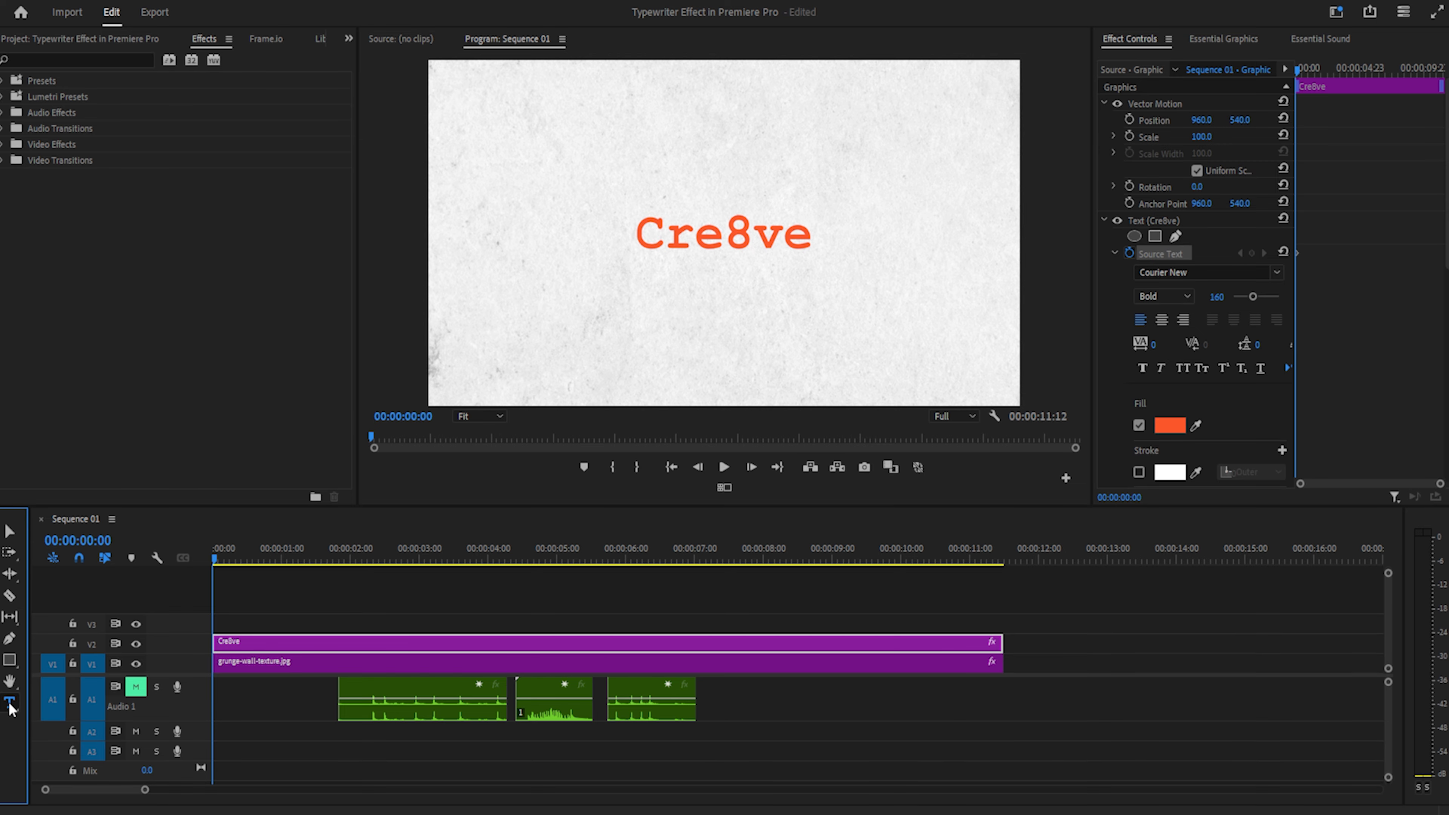
click(700, 239)
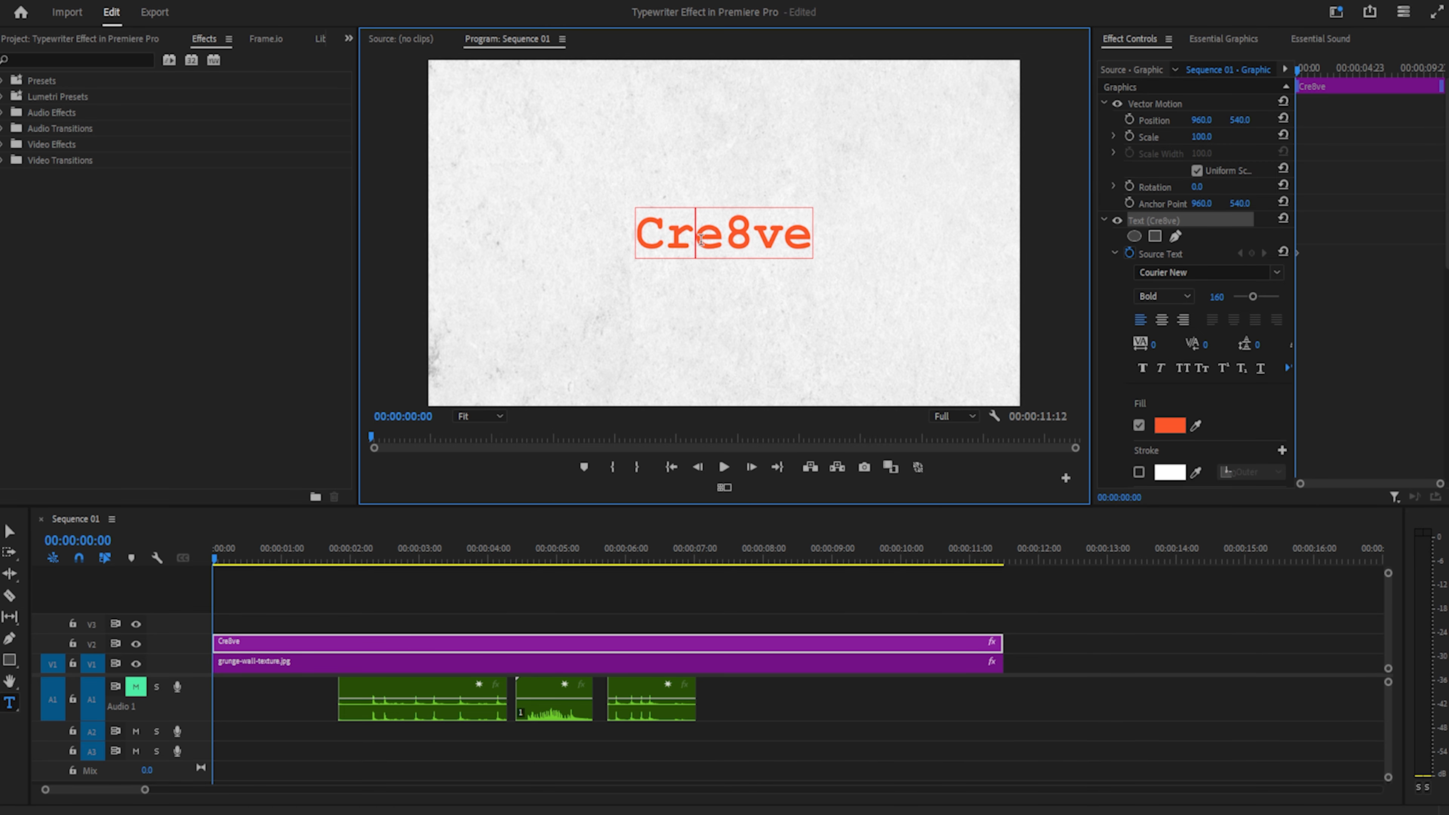
double_click(701, 239)
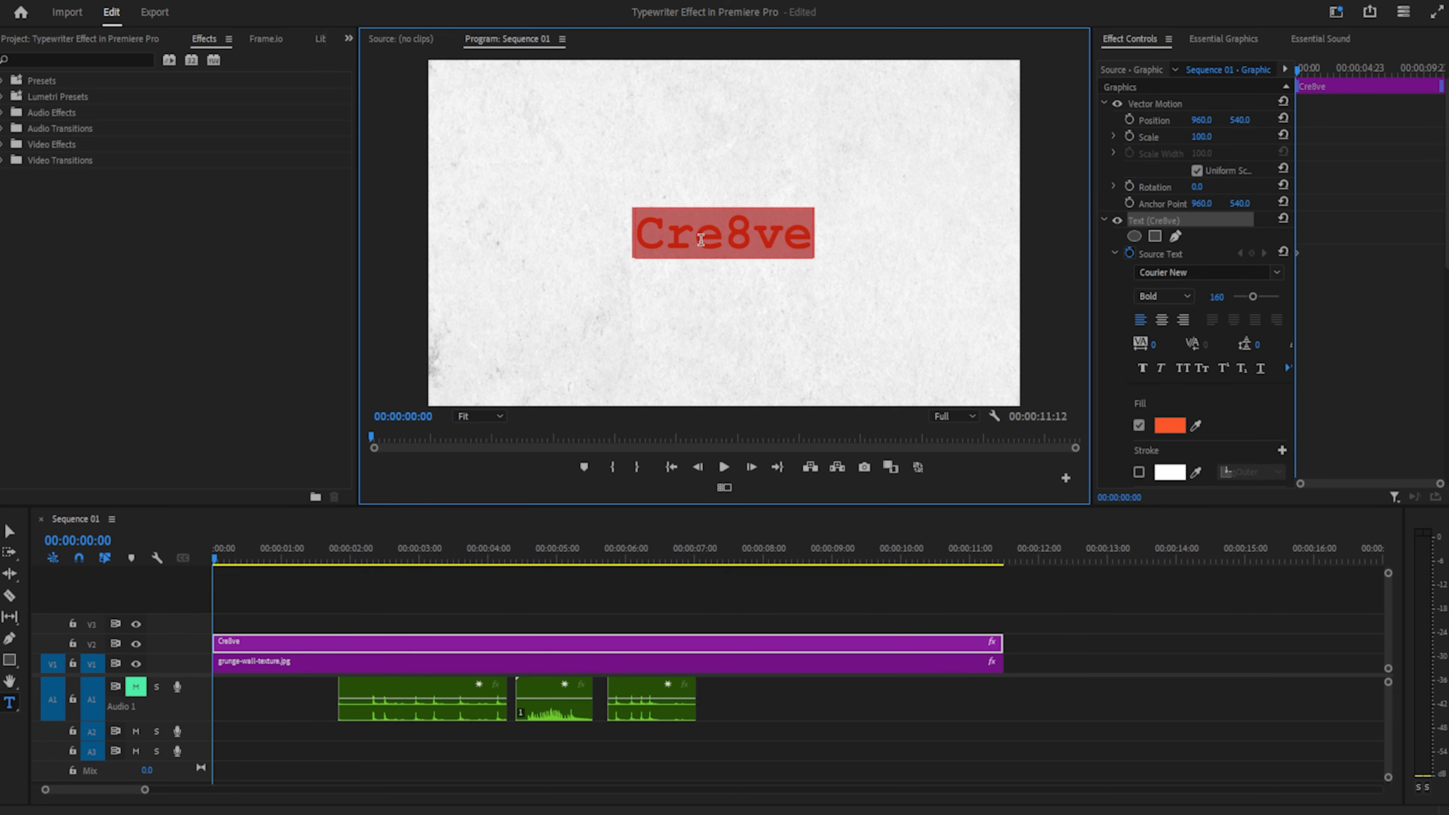
key(BackSpace)
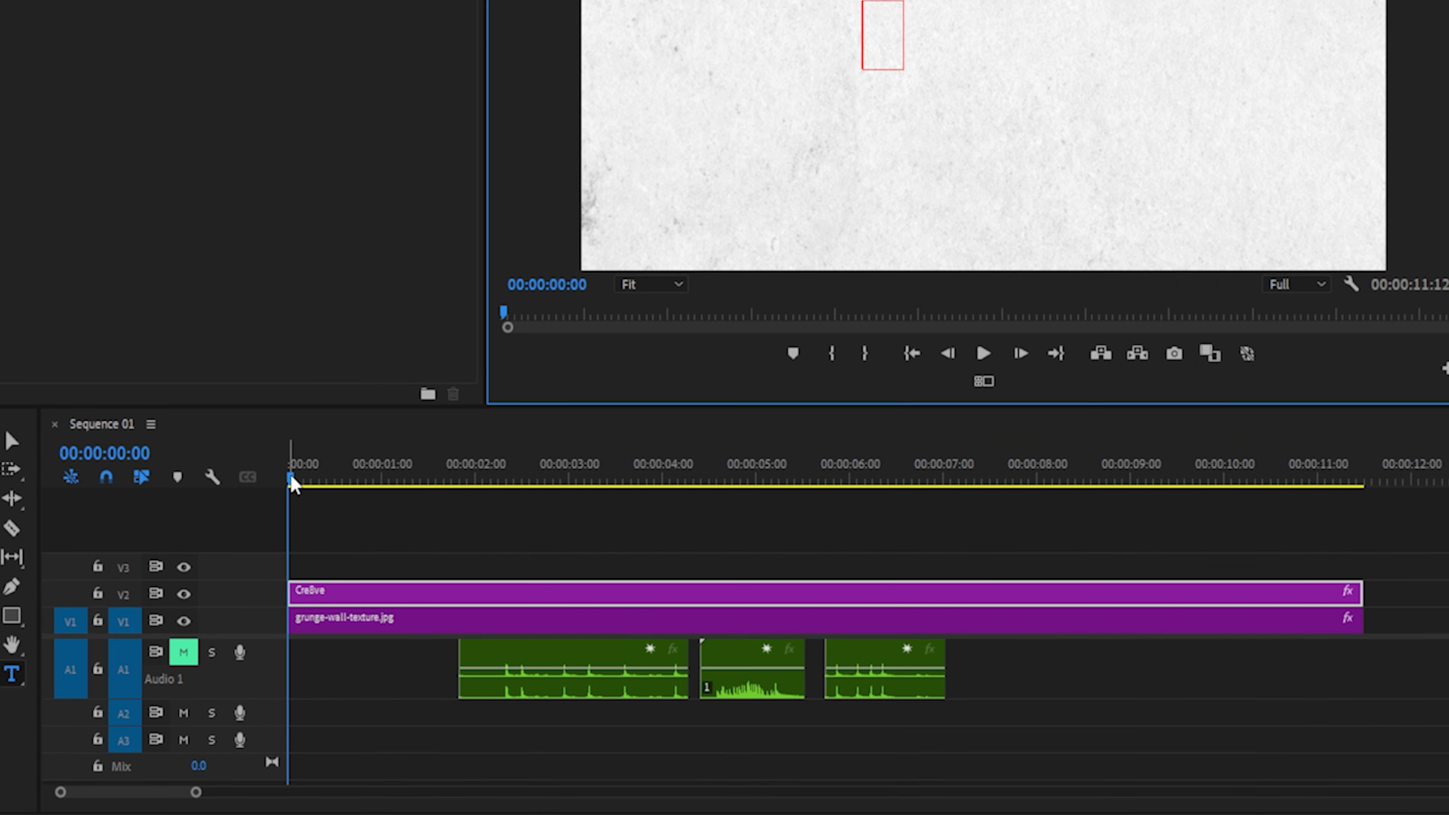
- Enter the letter "C" in the blank text layer at the first typing-sound peak, 00:00:02:07
drag(215, 560, 271, 567)
drag(368, 490, 510, 509)
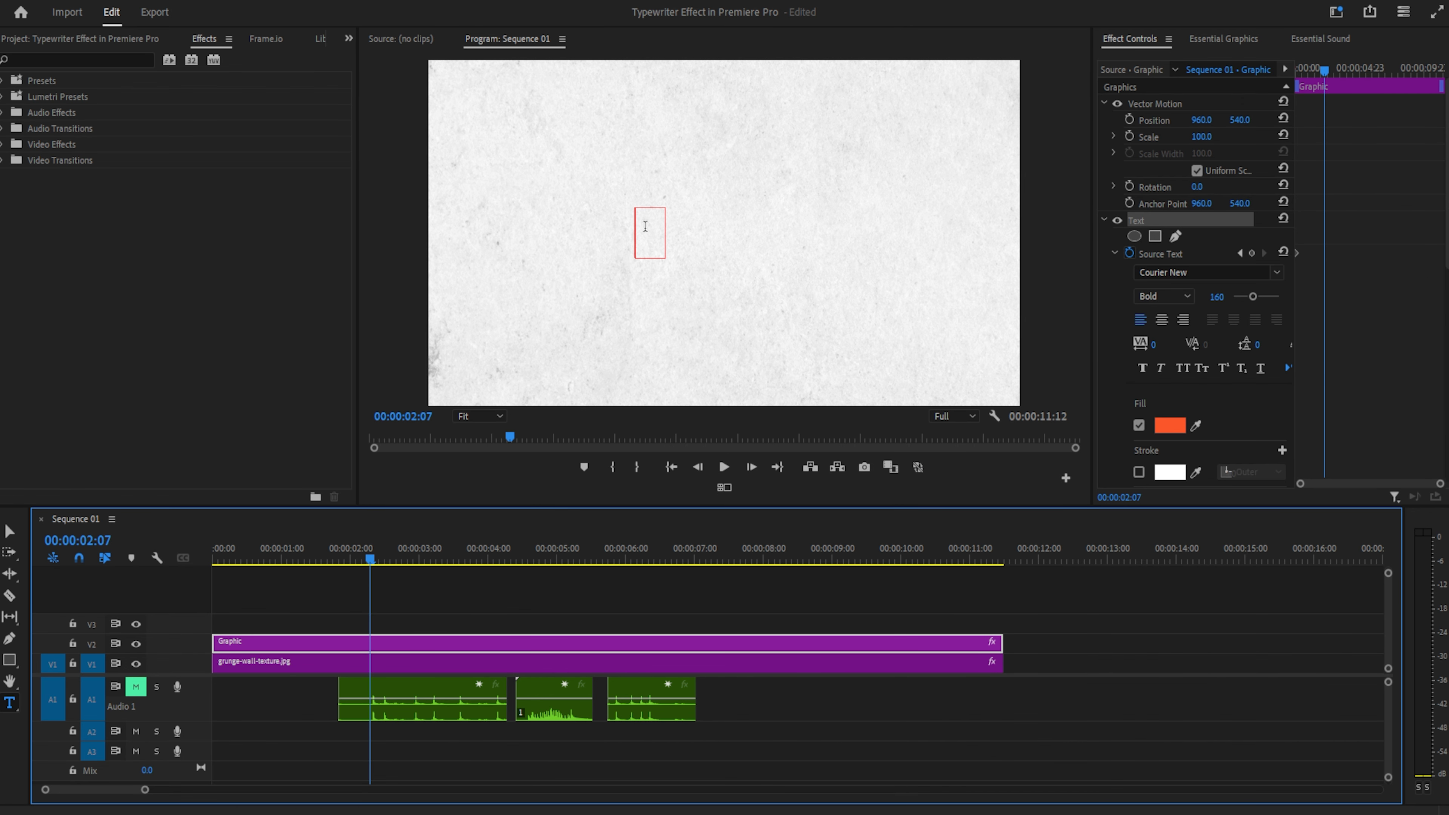
click(647, 231)
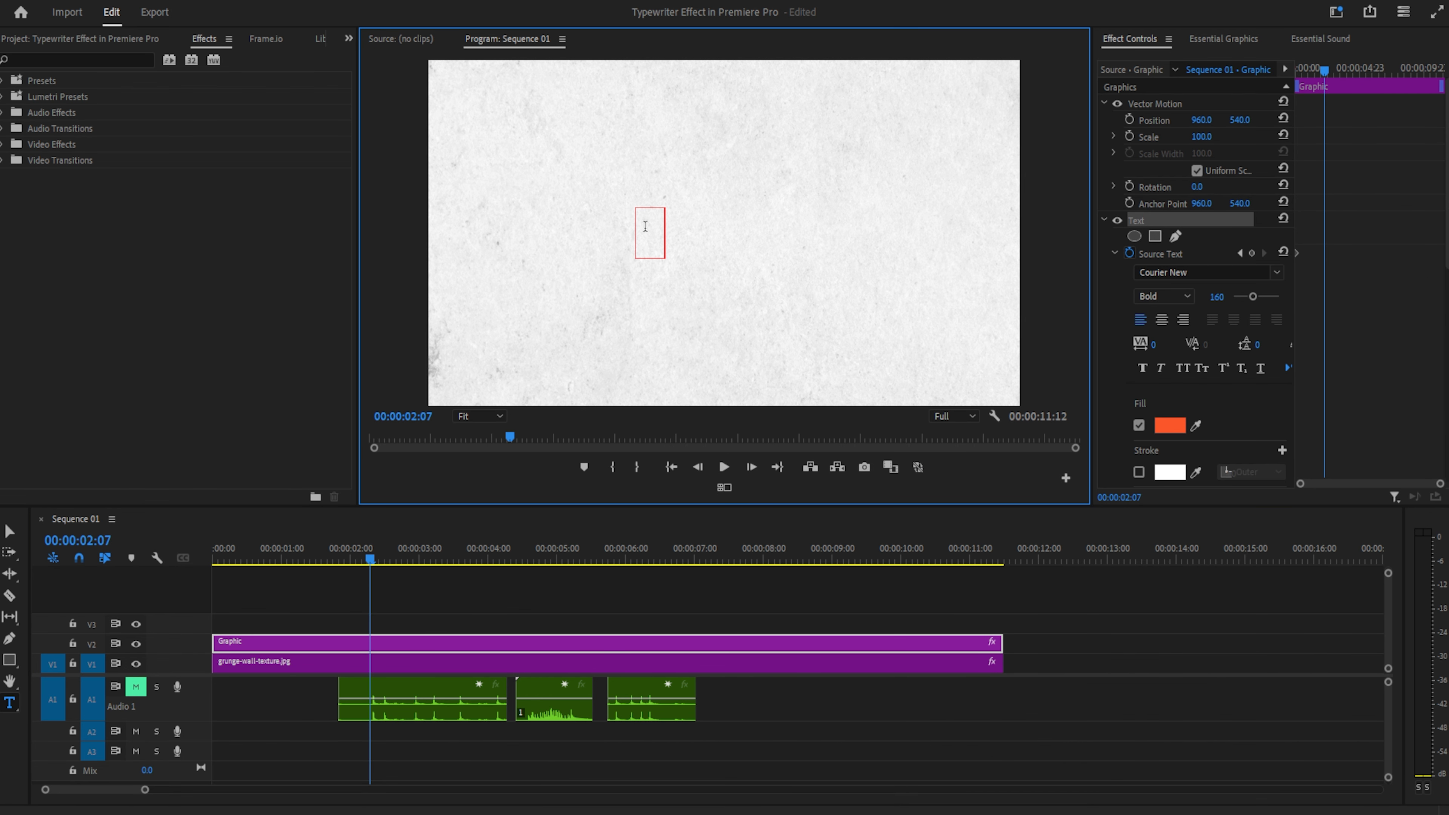
text(C)
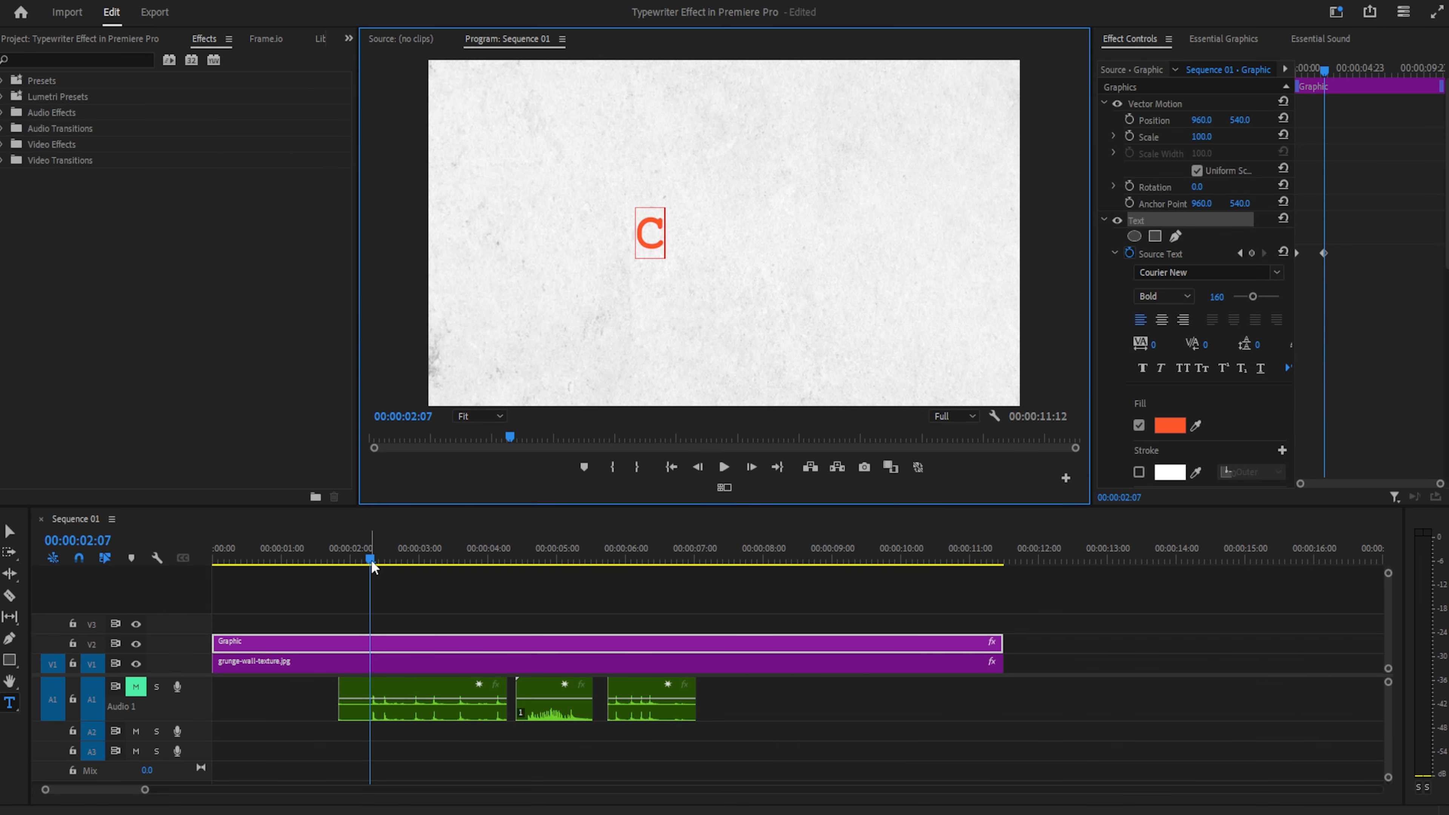
- Add the letters "r", "e", "8", "v" and "e" one at a time at the following typing-sound peaks, starting at 00:00:02:11
drag(372, 560, 385, 558)
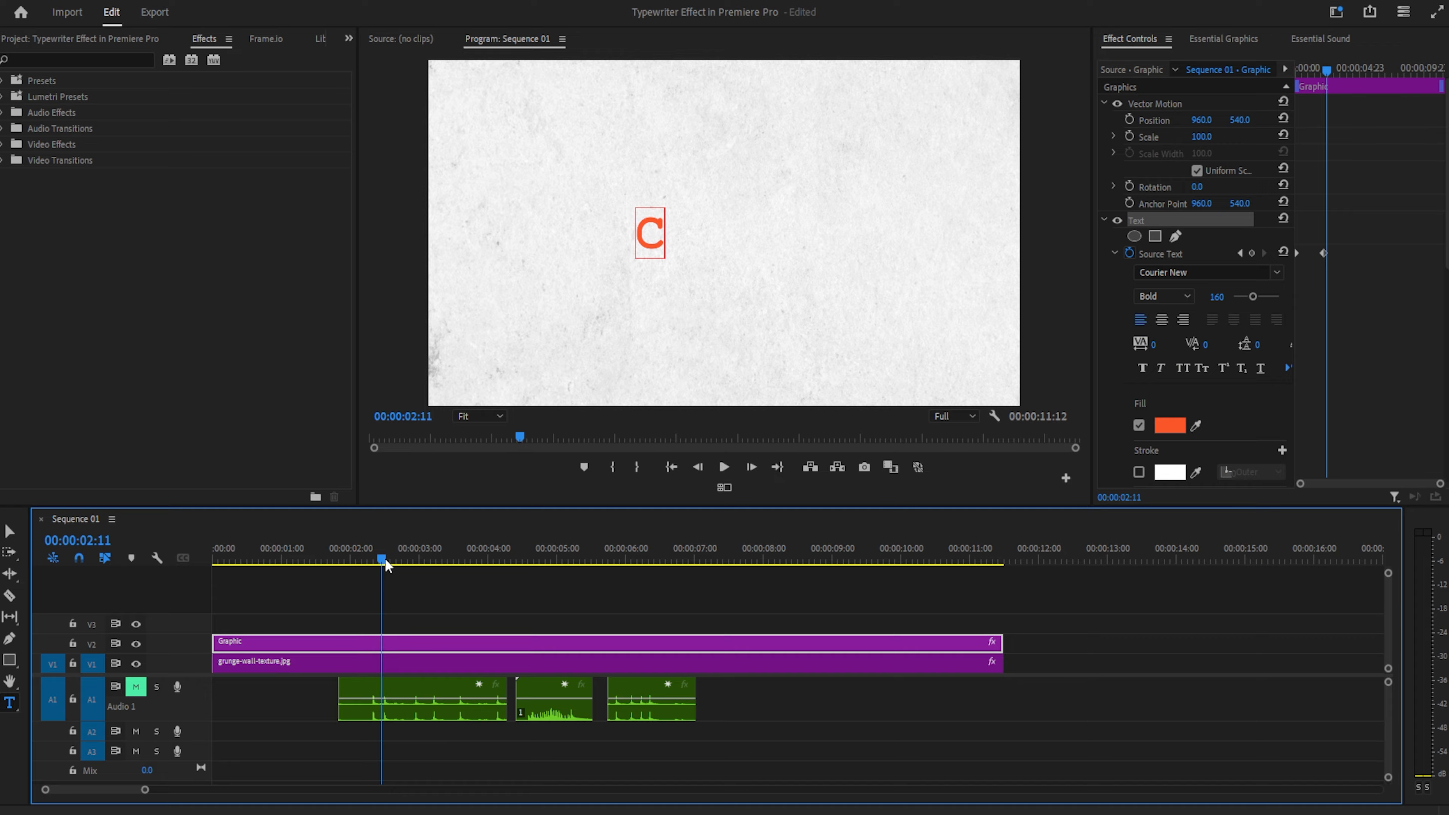
click(662, 237)
text(r)
drag(383, 559, 493, 562)
click(690, 234)
text(e)
click(719, 246)
text(8)
click(738, 257)
text(v)
click(781, 238)
text(e)
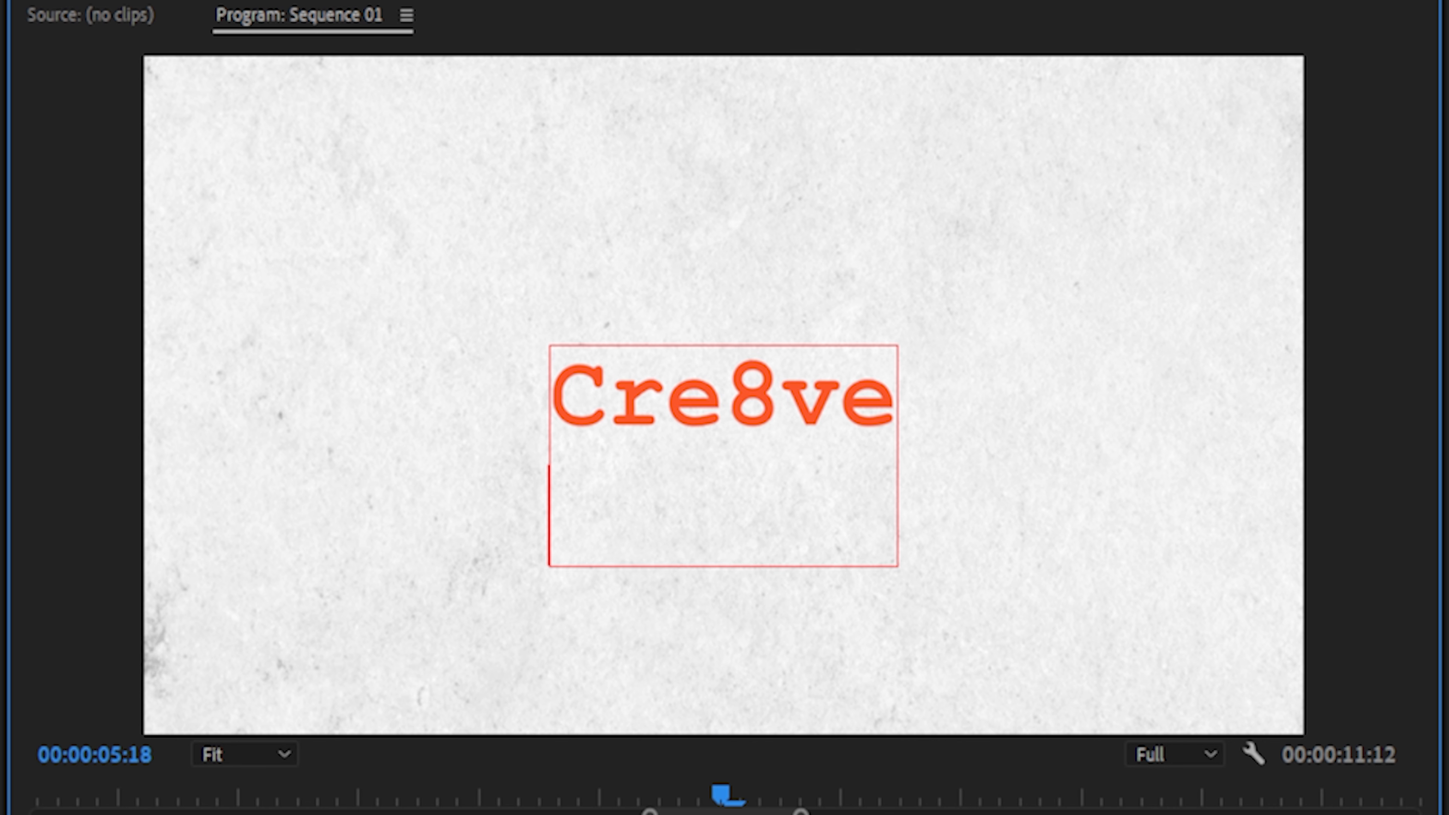
- Add "S", "T", "A" and "N" one at a time below Cre8ve at 00:00:05:18, 00:00:06:01, 00:00:06:05 and 00:00:06:08
text(S)
drag(607, 557, 626, 556)
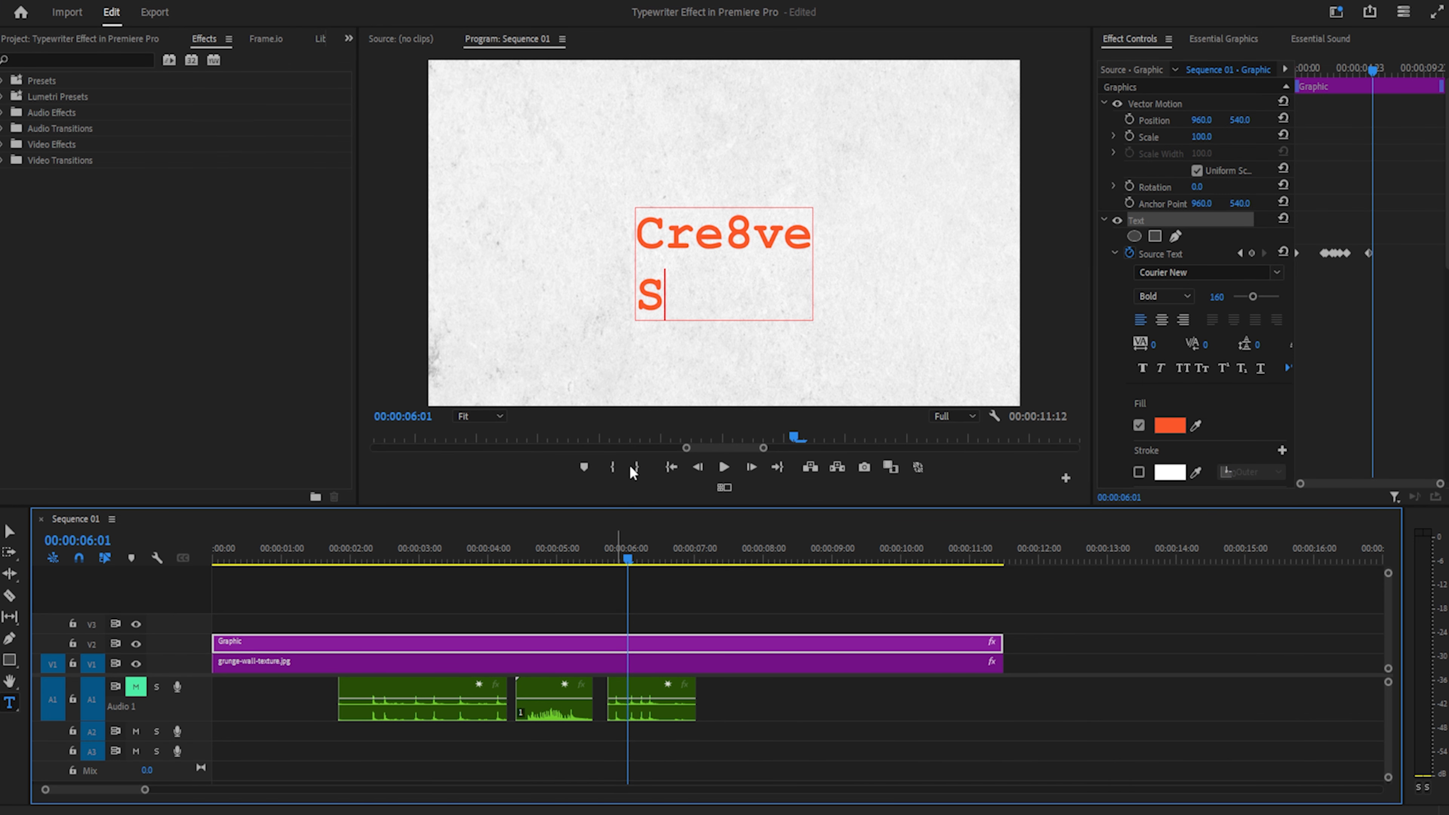
click(660, 295)
text(T)
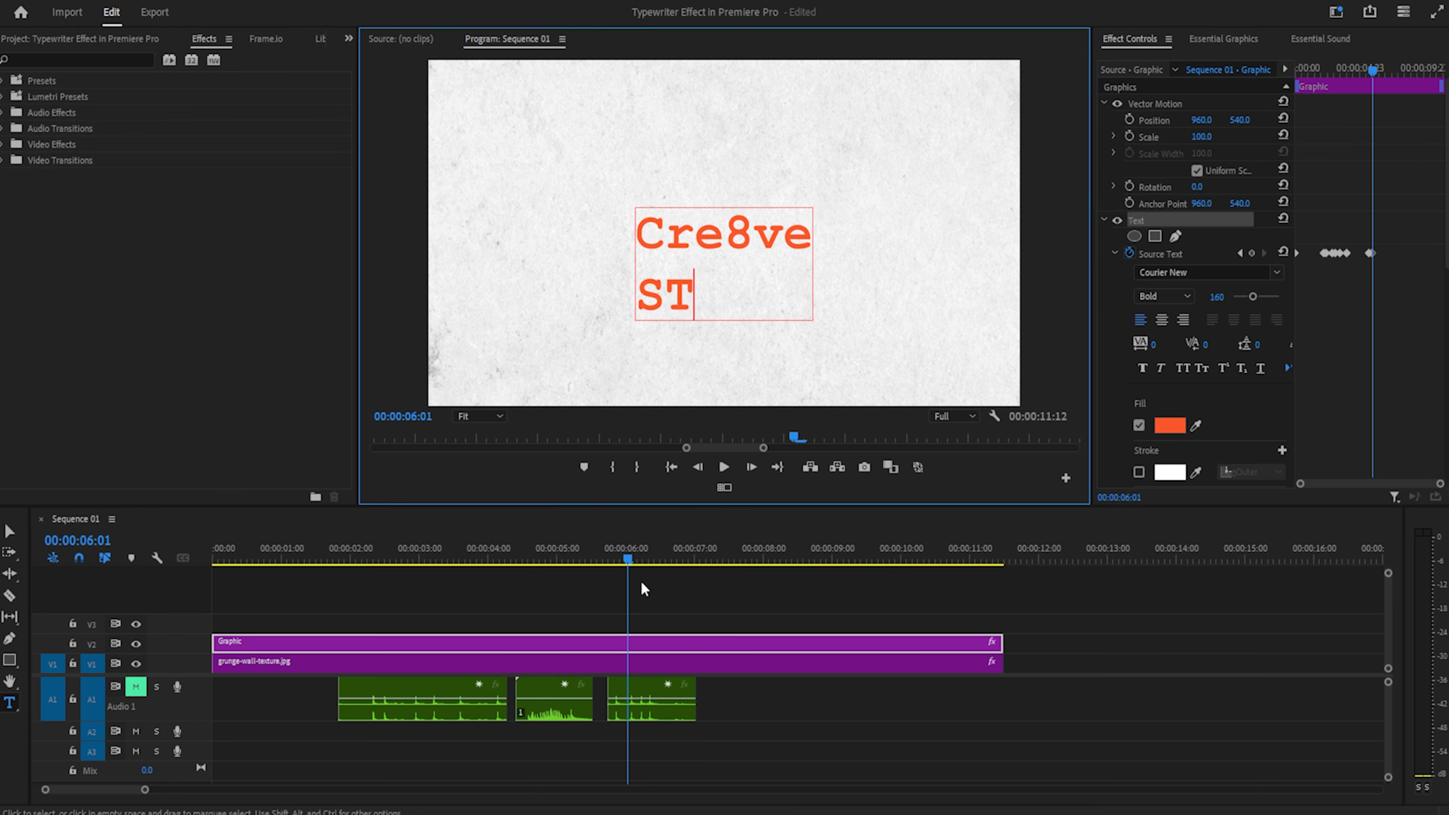
drag(628, 554, 642, 556)
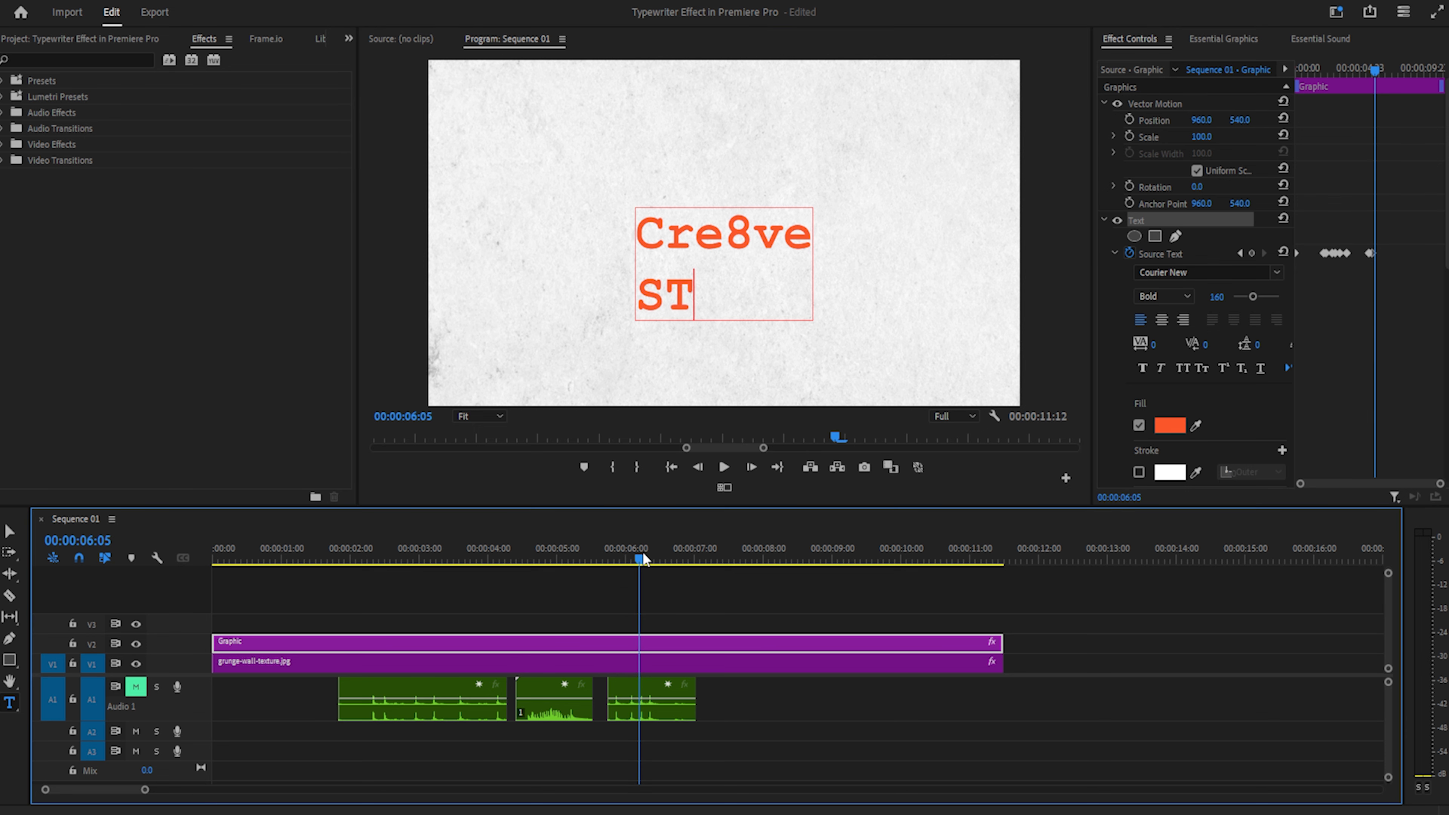
click(694, 296)
text(A)
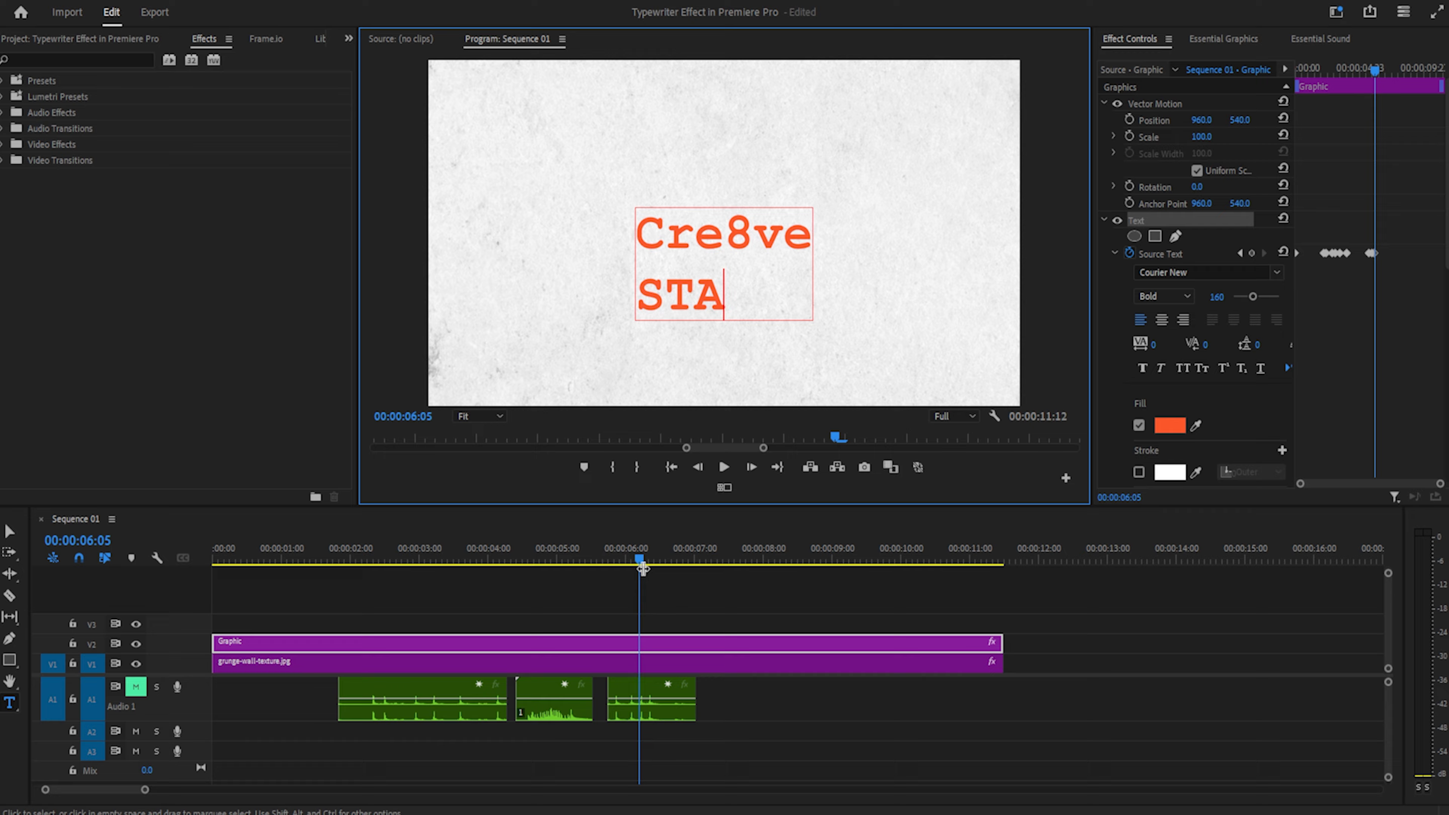
drag(640, 559, 651, 553)
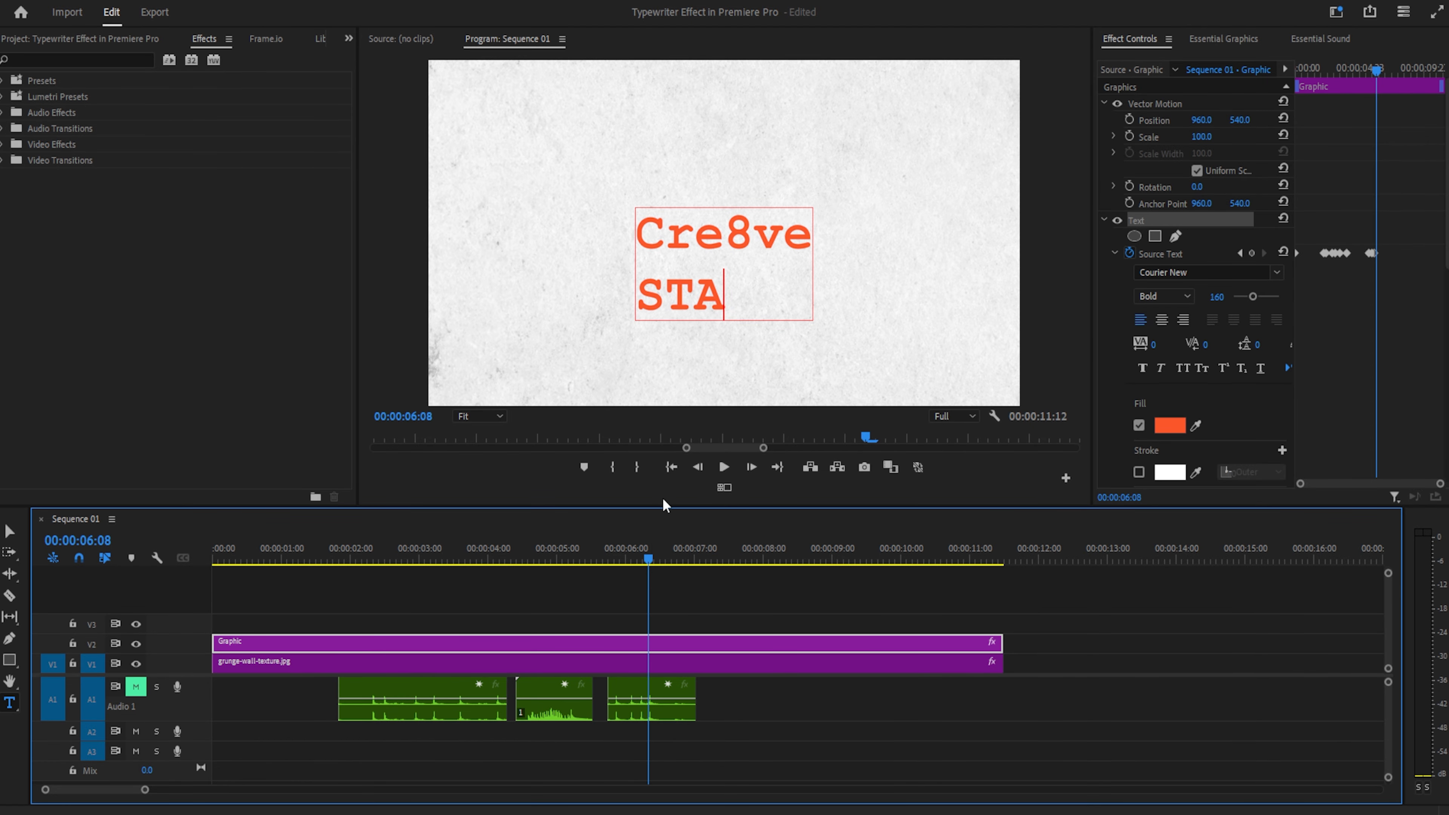
click(723, 301)
text(N)
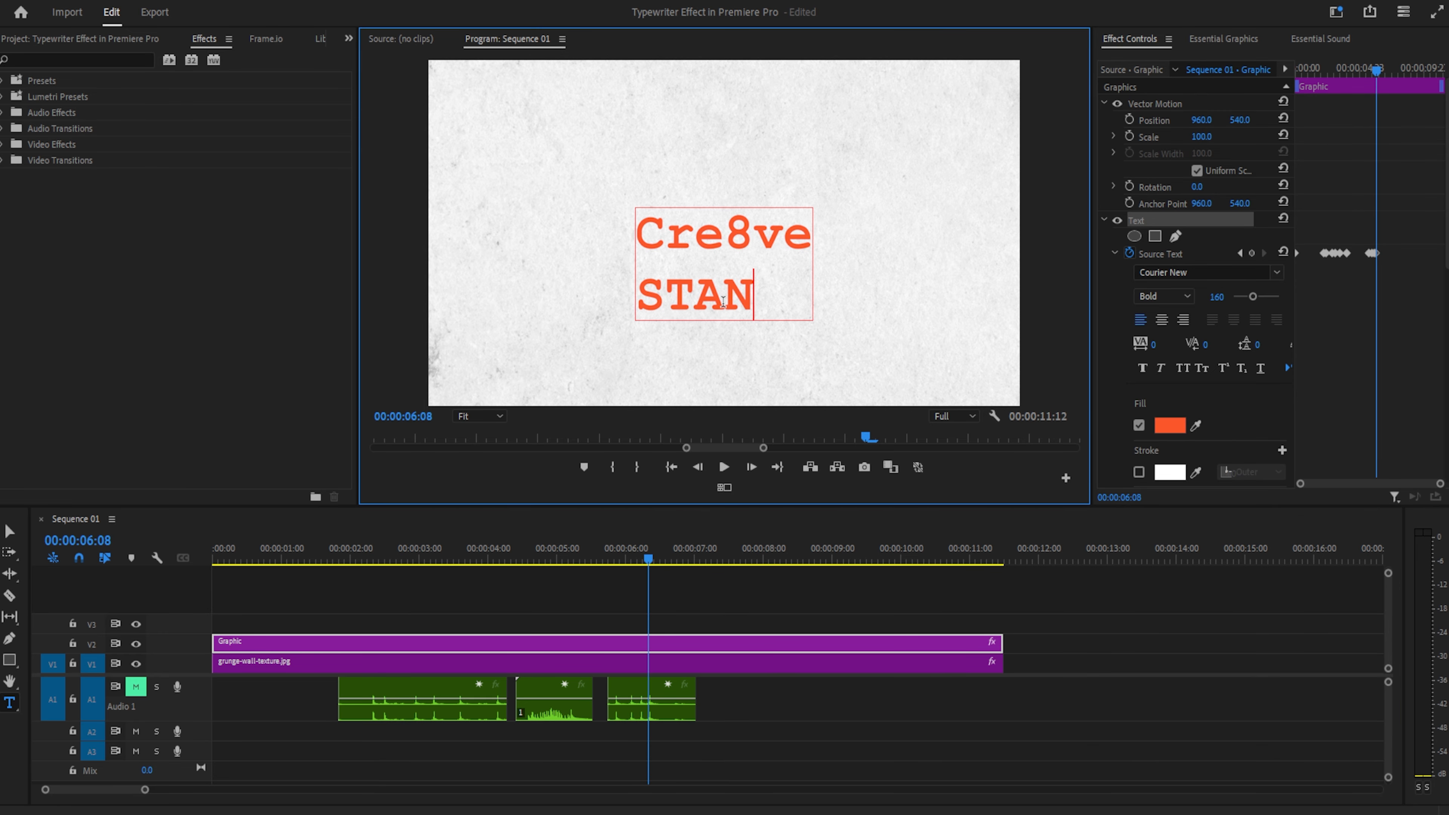
- Unmute the Audio 1 track and play the typing animation with its sound effects up to 00:00:07:08
click(340, 564)
click(139, 688)
key(space)
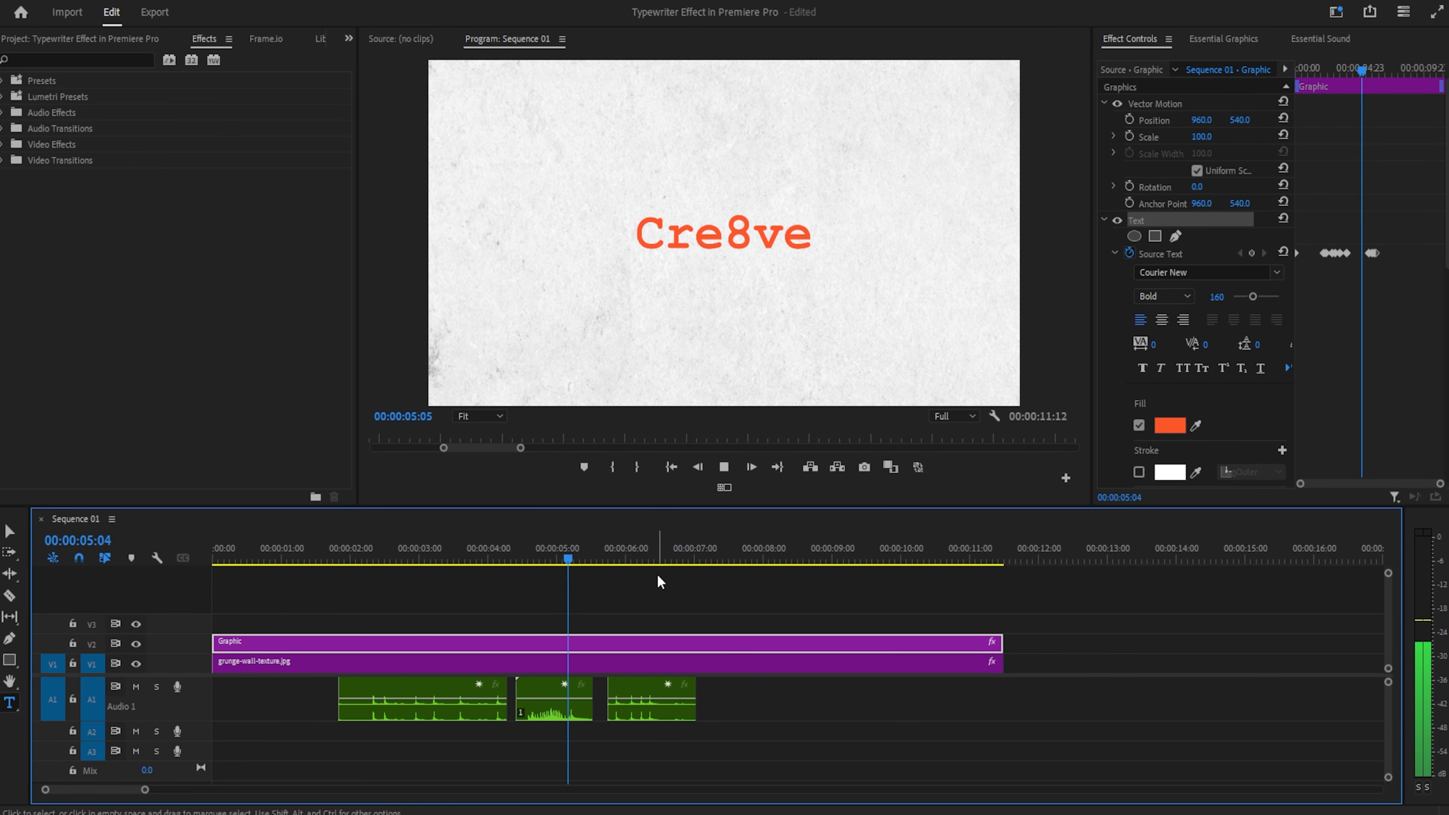
key(space)
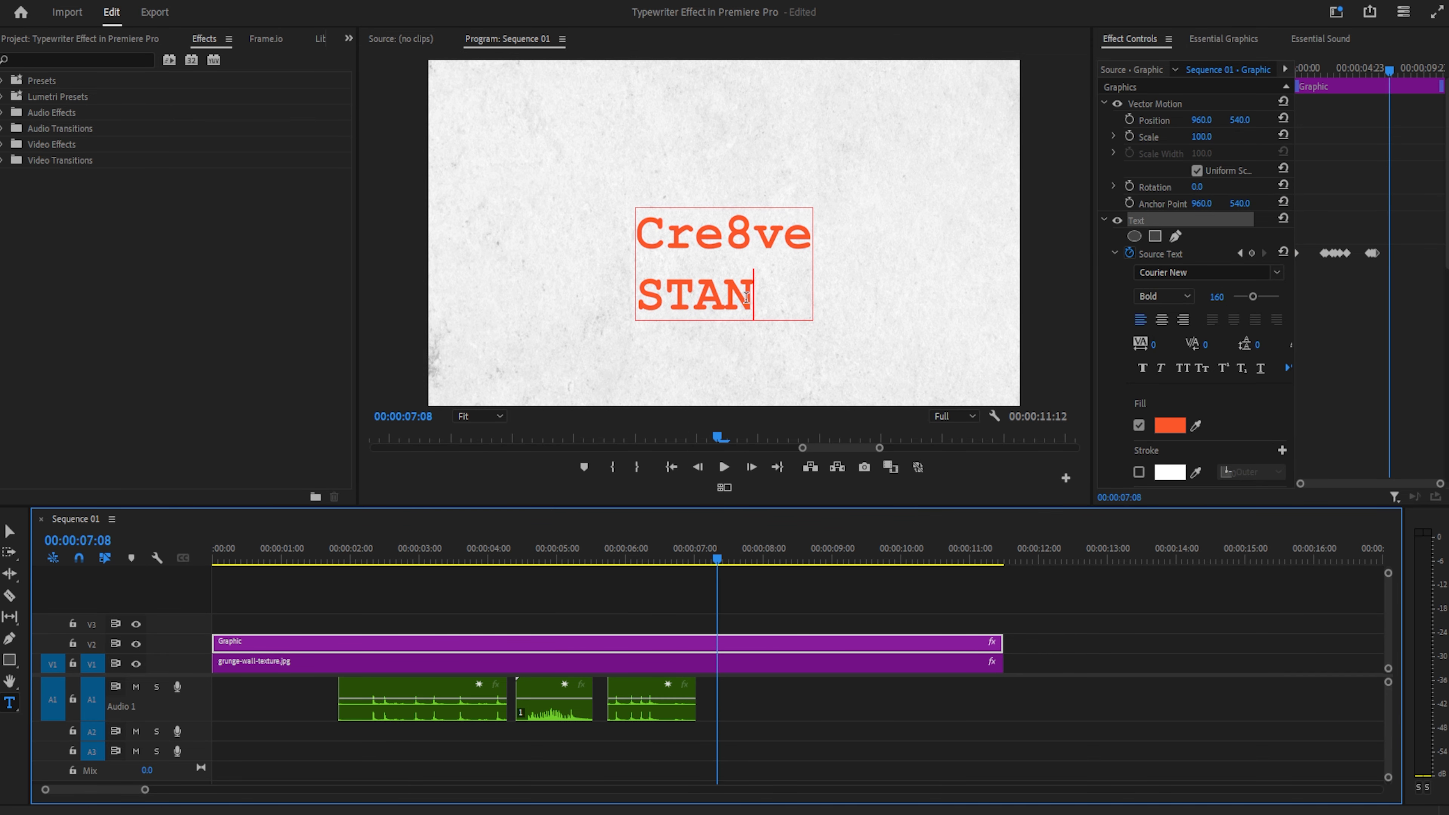
- Find the Distort Transform effect and apply it to the Graphic clip
click(7, 532)
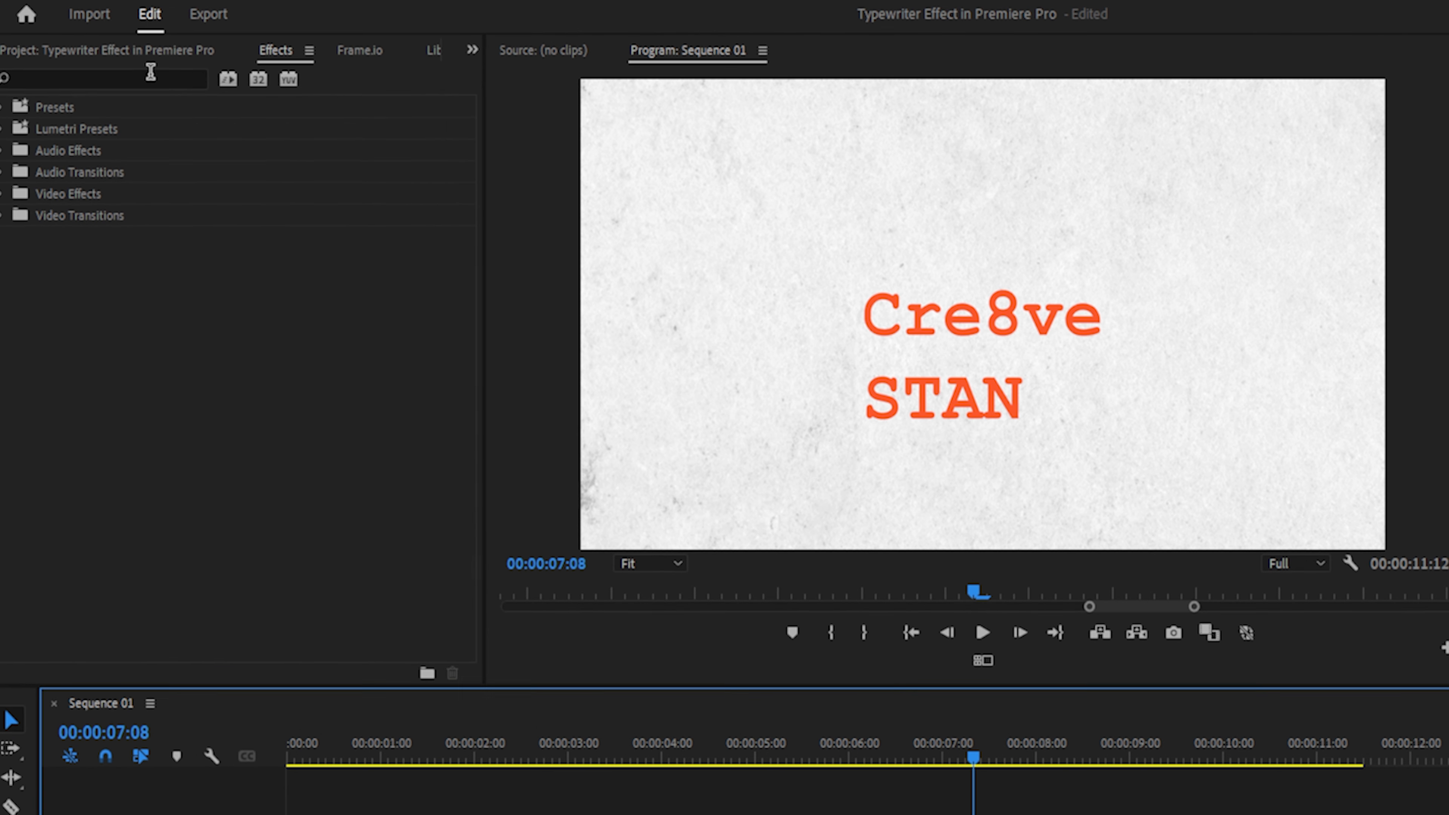
click(111, 59)
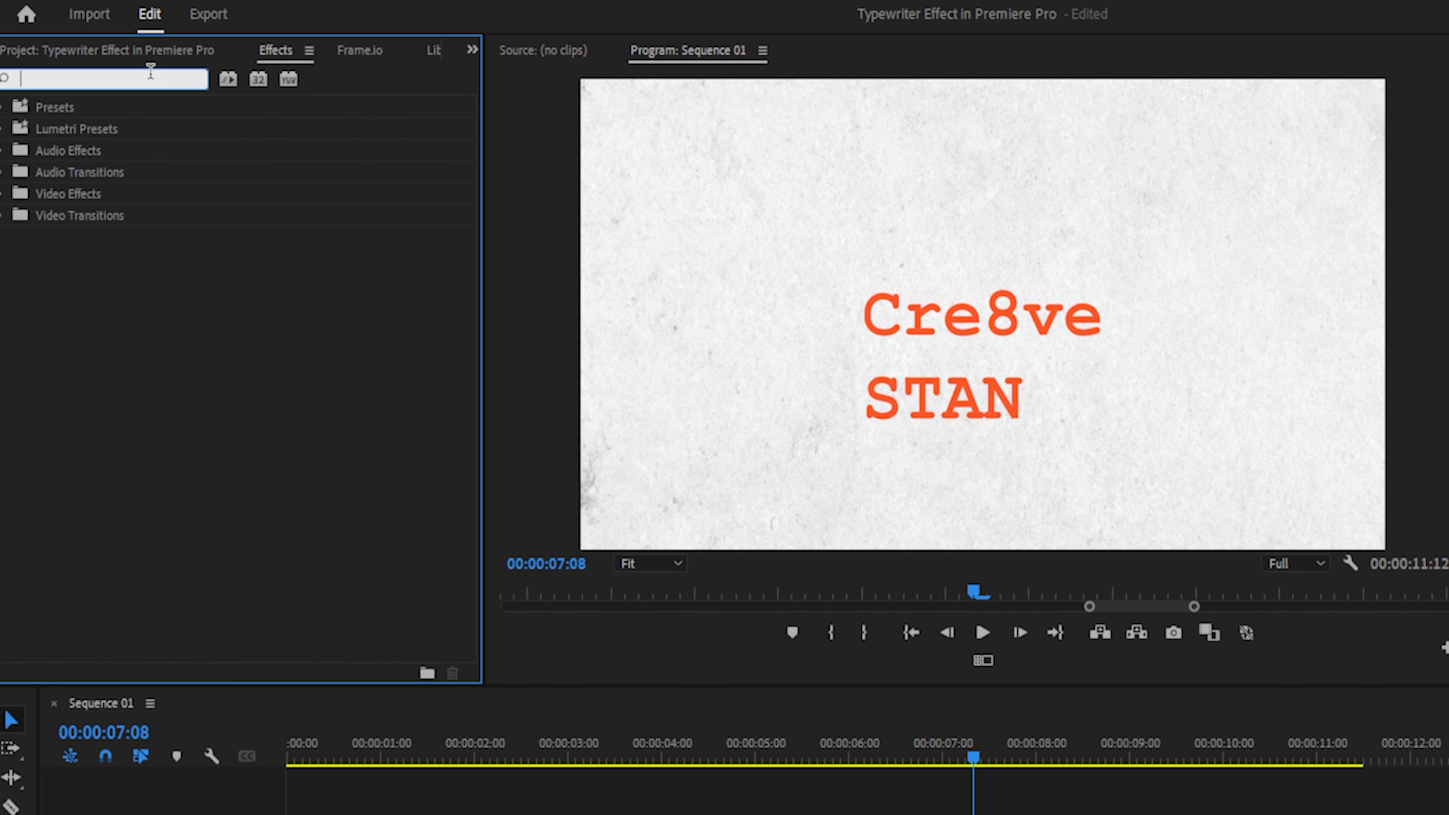
text(transf)
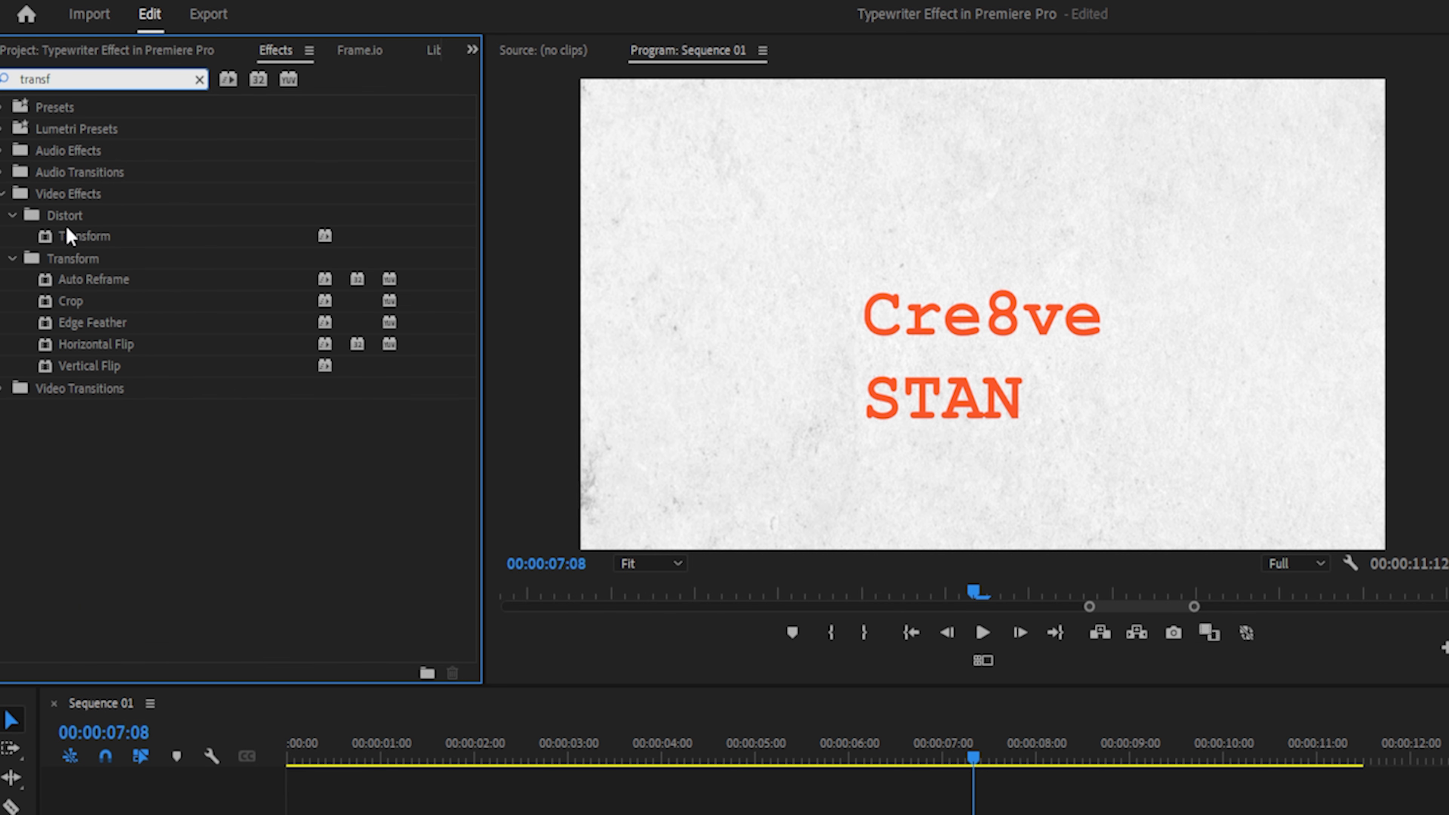
click(44, 241)
drag(43, 245, 632, 814)
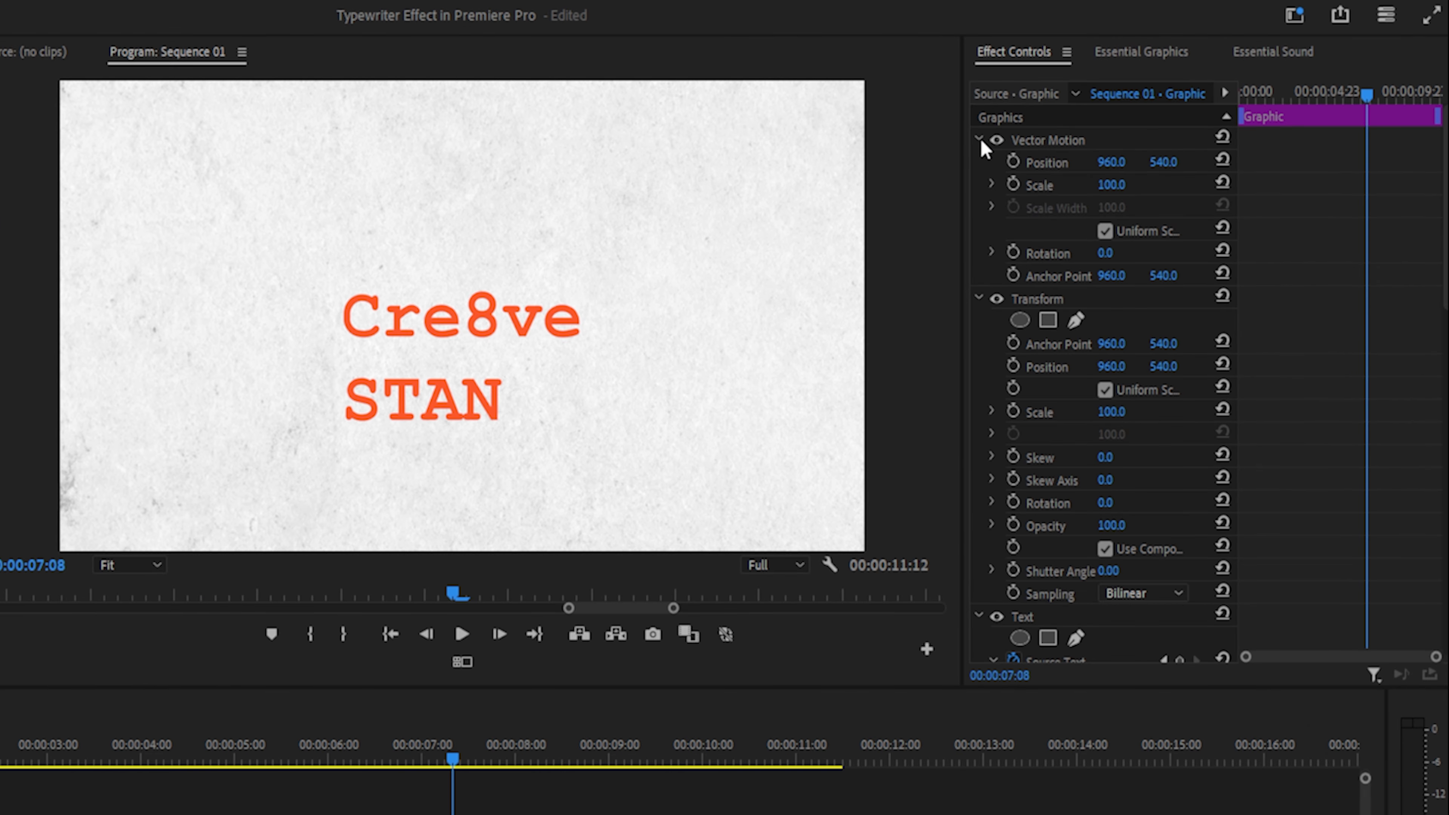
- Collapse the Vector Motion properties and turn on Position keyframing for the Transform effect at 00:00:07:08
click(1104, 103)
click(1037, 162)
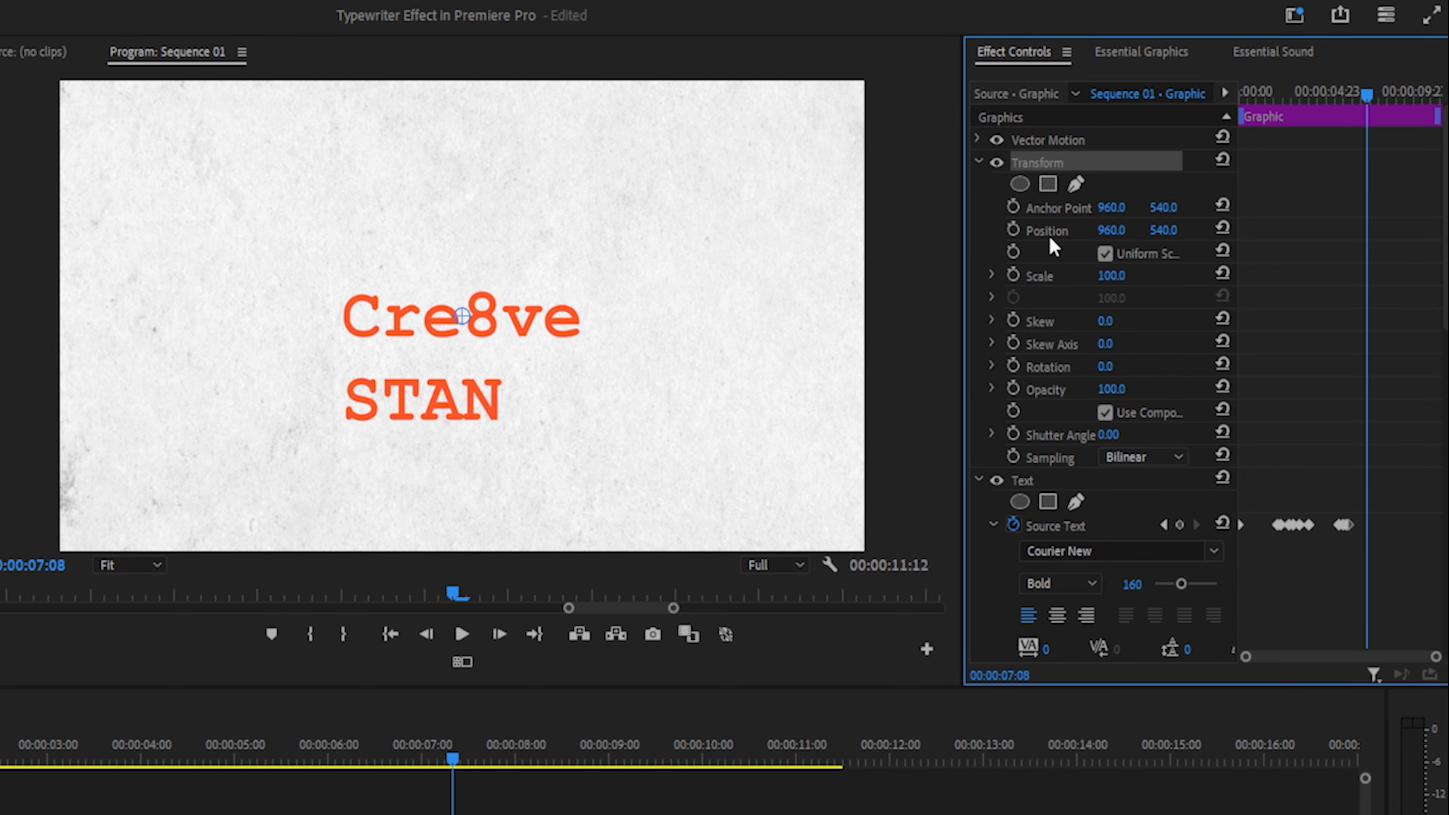
click(1014, 230)
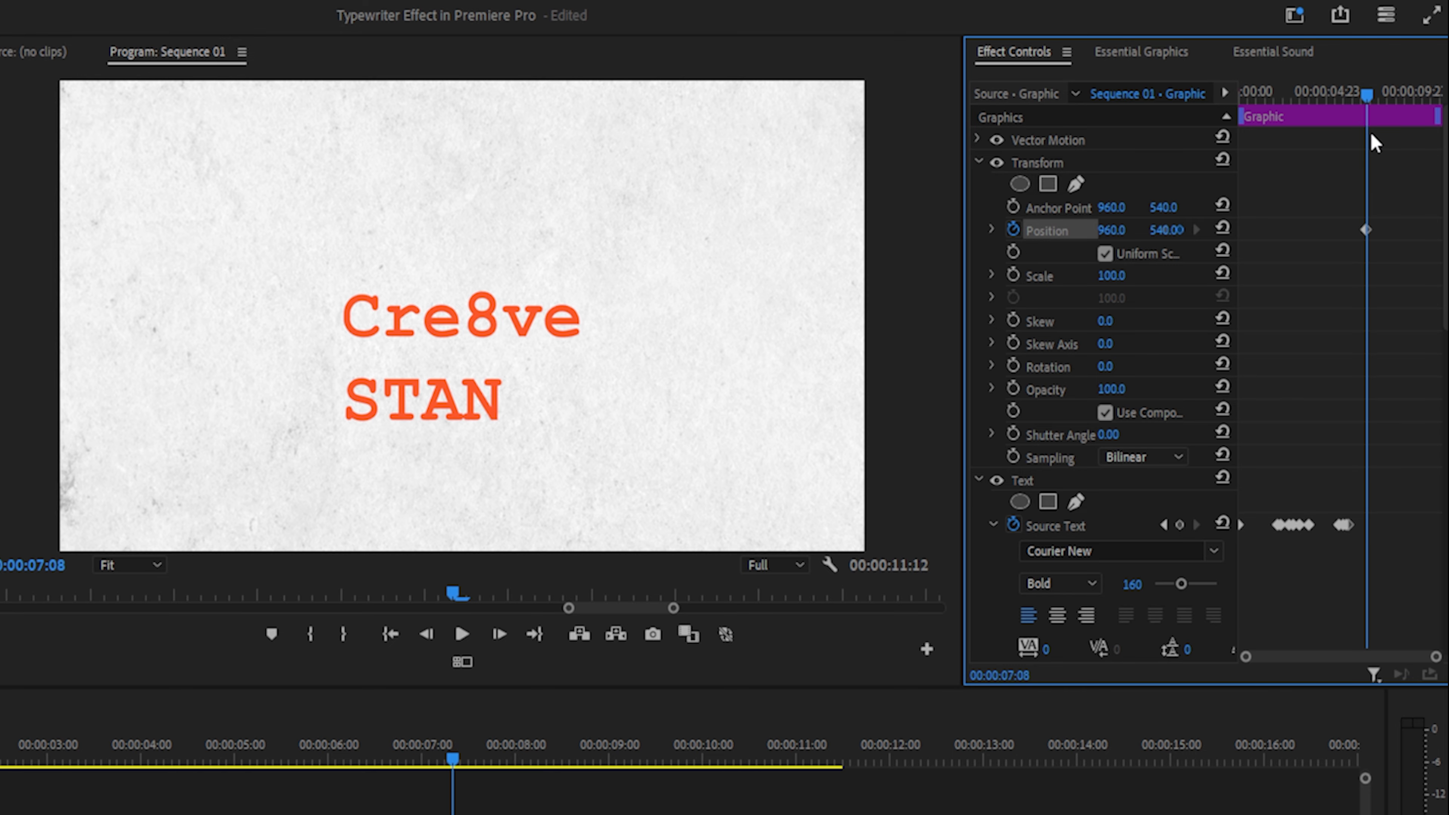
- Raise the text at 00:00:07:18 by setting the Transform effect's vertical Position to 455
key(shift+Right)
key(shift+Right)
drag(1435, 656, 1368, 677)
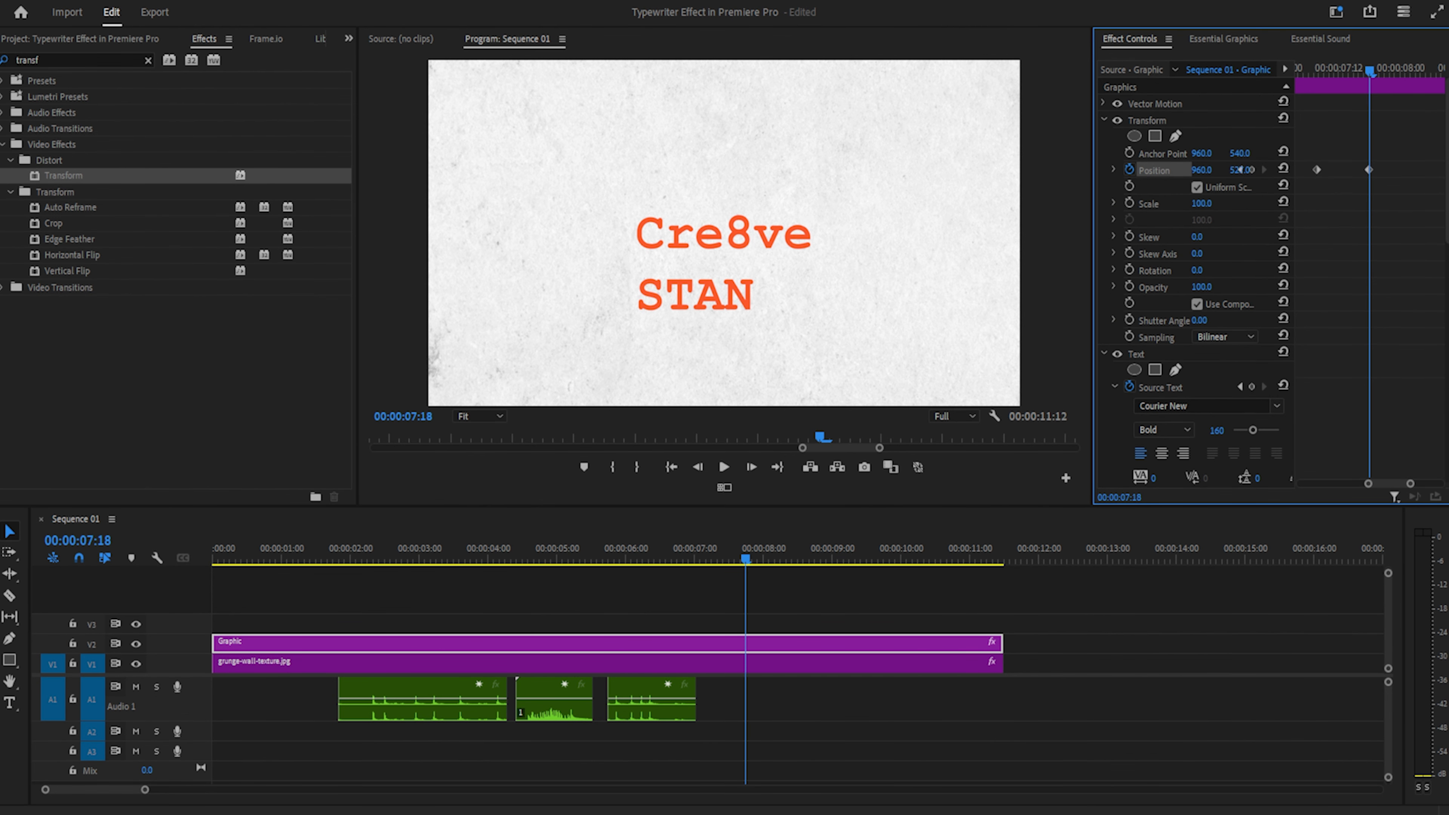
drag(1239, 170, 1239, 170)
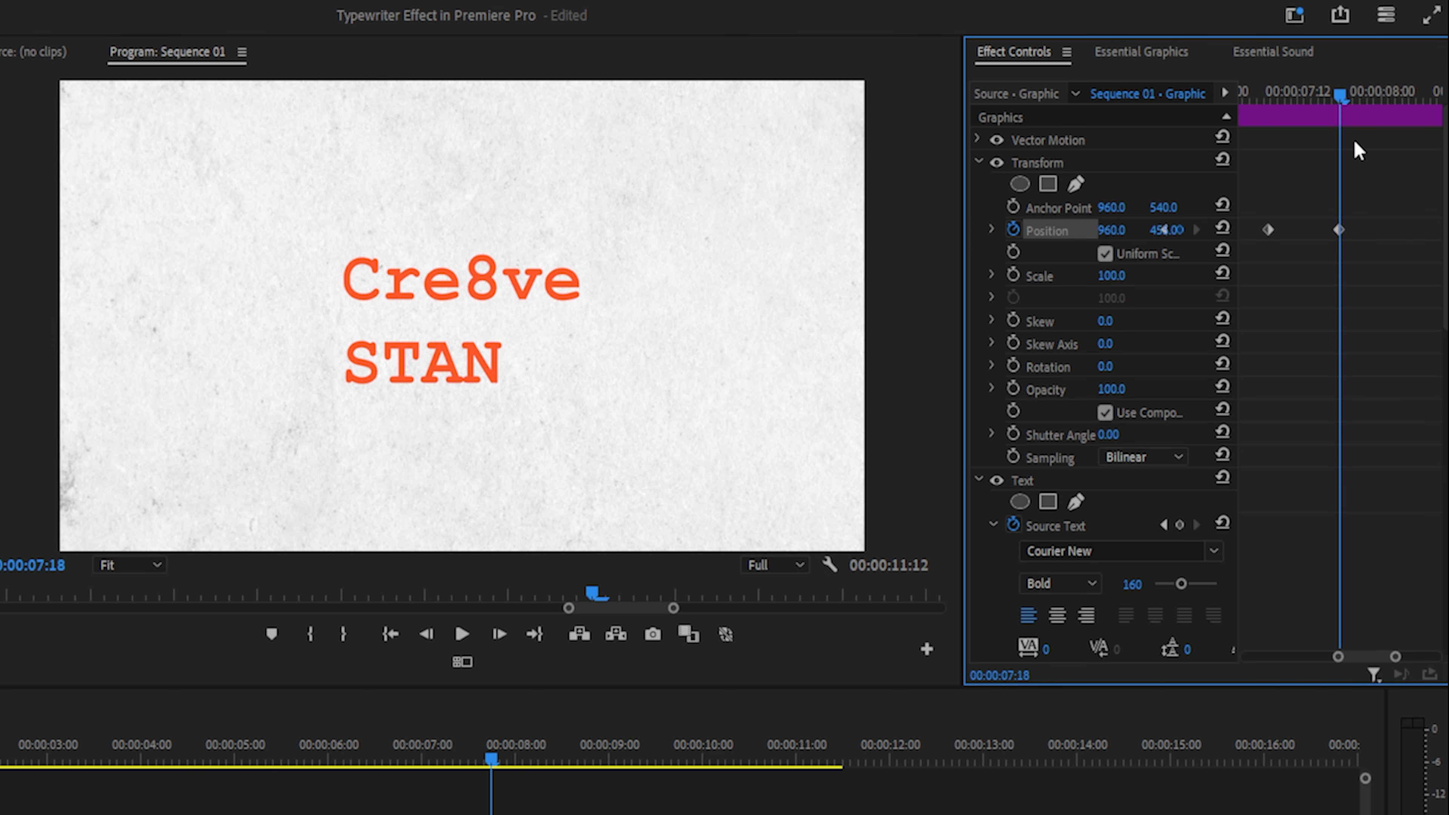
- Add a dip before the upward move by setting the Transform effect's vertical Position to 555 at 00:00:07:10
mouse_move(1337, 90)
mouse_down()
mouse_move(1260, 102)
mouse_move(1371, 90)
mouse_move(1316, 92)
mouse_up()
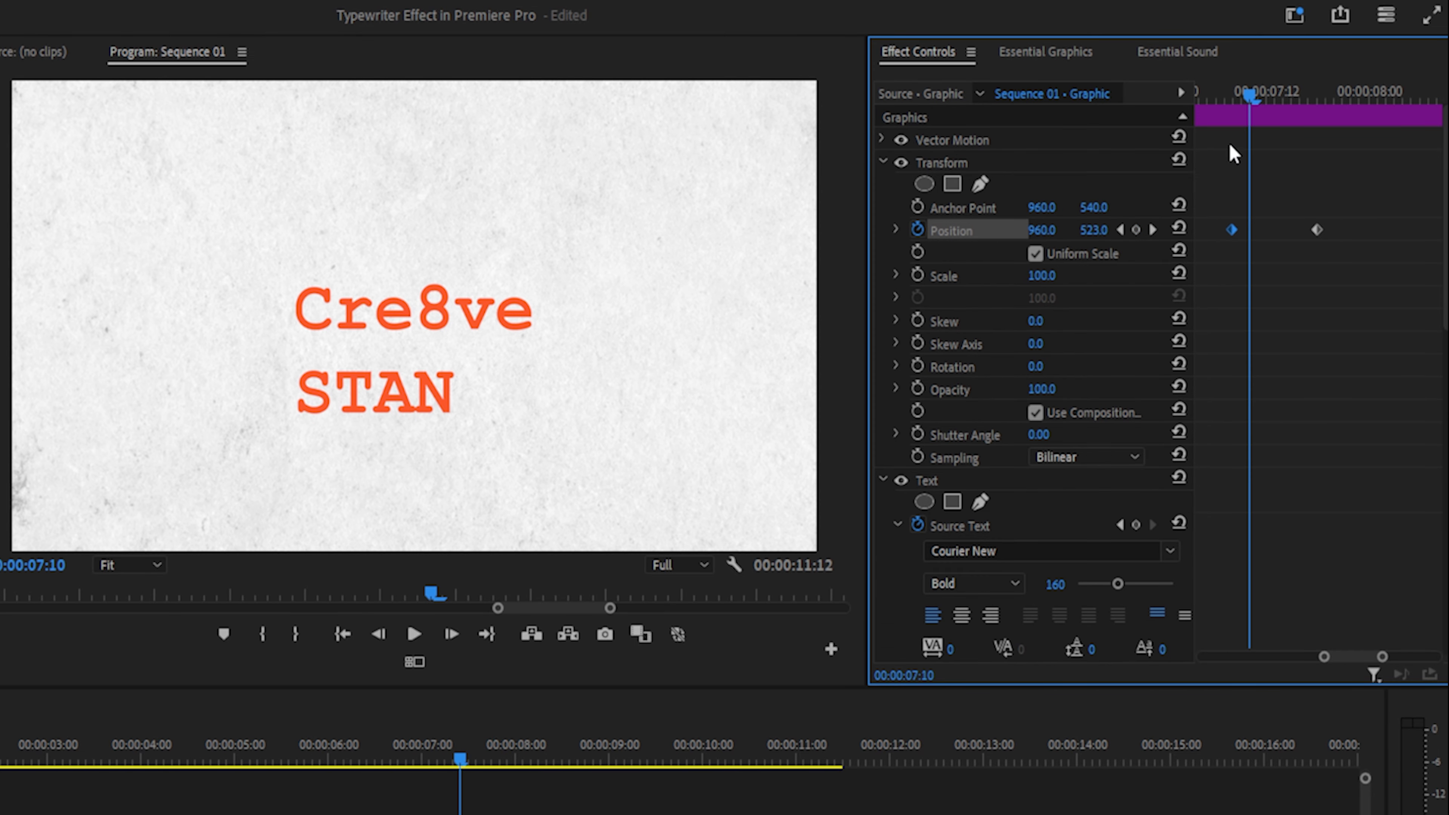
mouse_move(1253, 94)
mouse_down()
mouse_move(1237, 98)
mouse_move(1251, 99)
mouse_up()
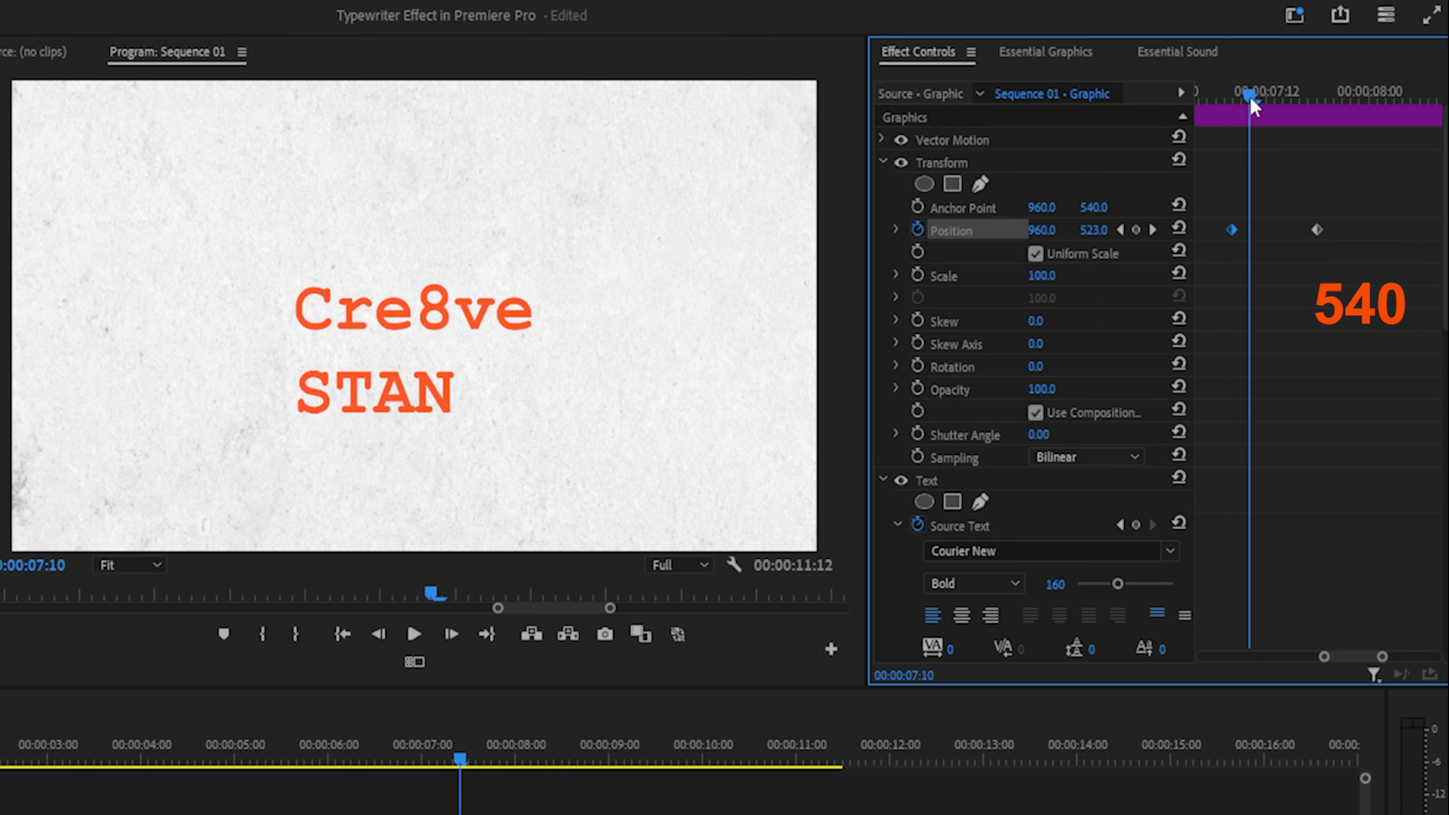
click(1088, 231)
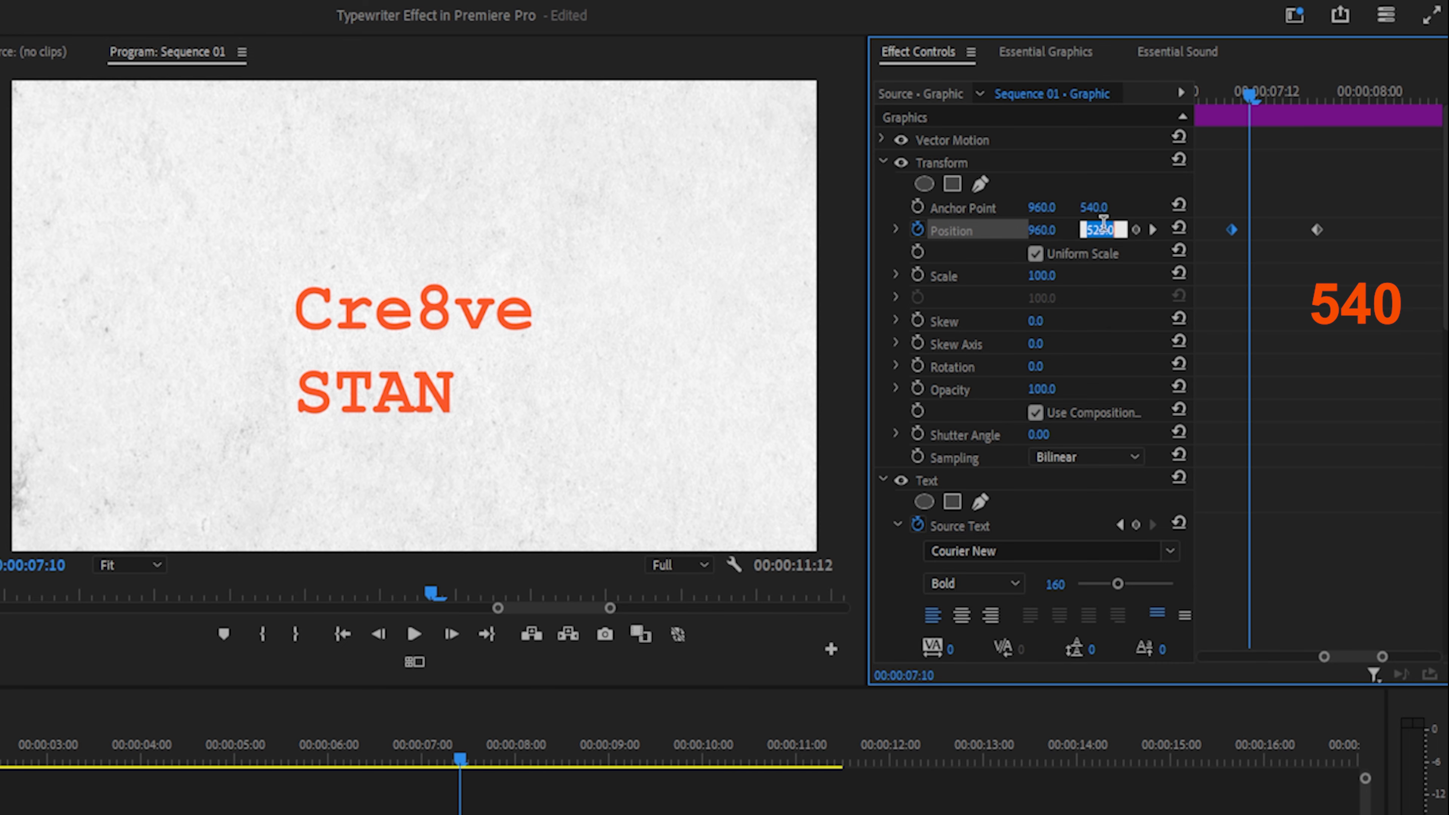
text(555)
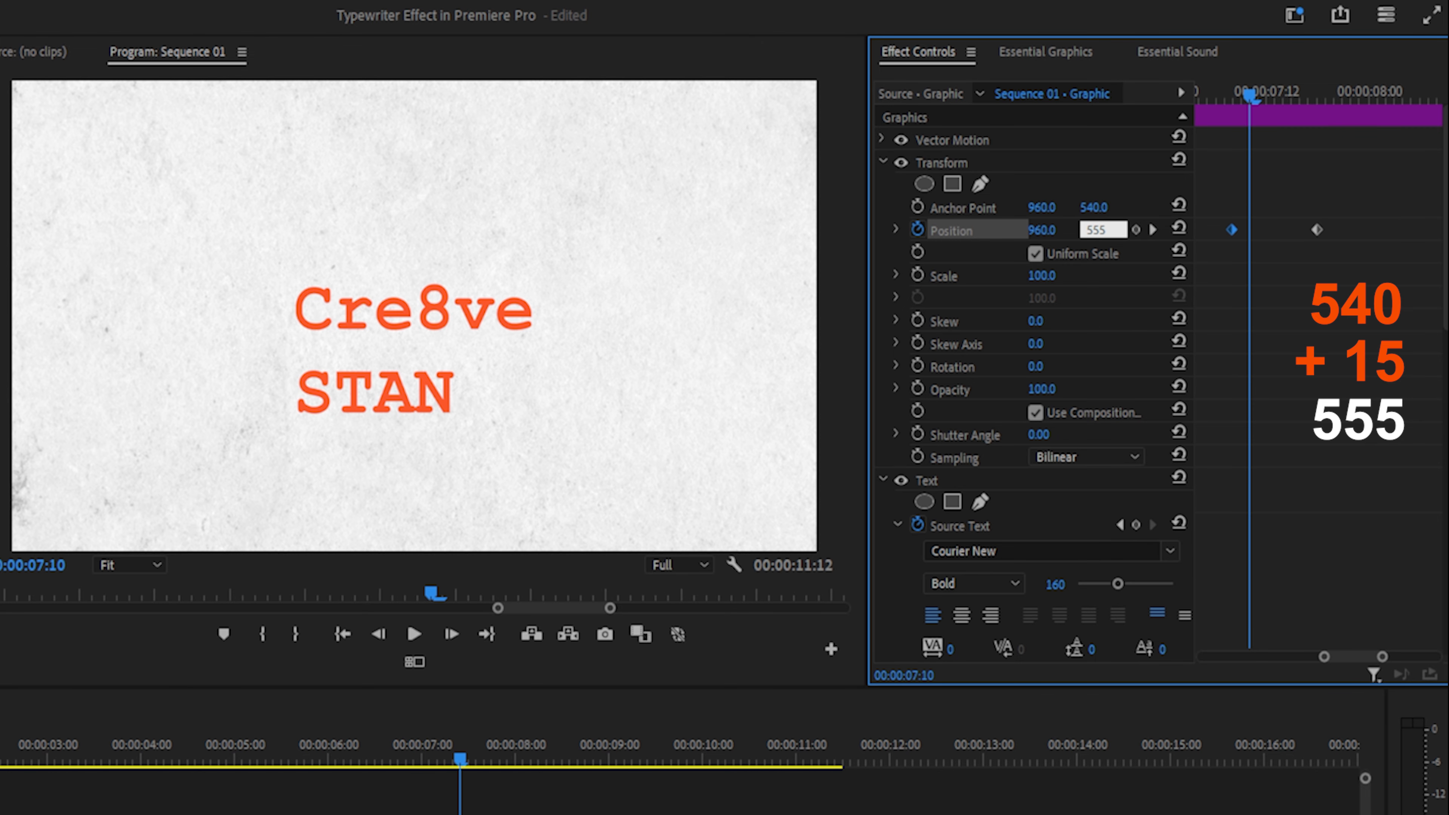
key(Return)
- Add an overshoot by setting the Transform effect's vertical Position to 435 at 00:00:07:16
drag(1254, 92, 1319, 93)
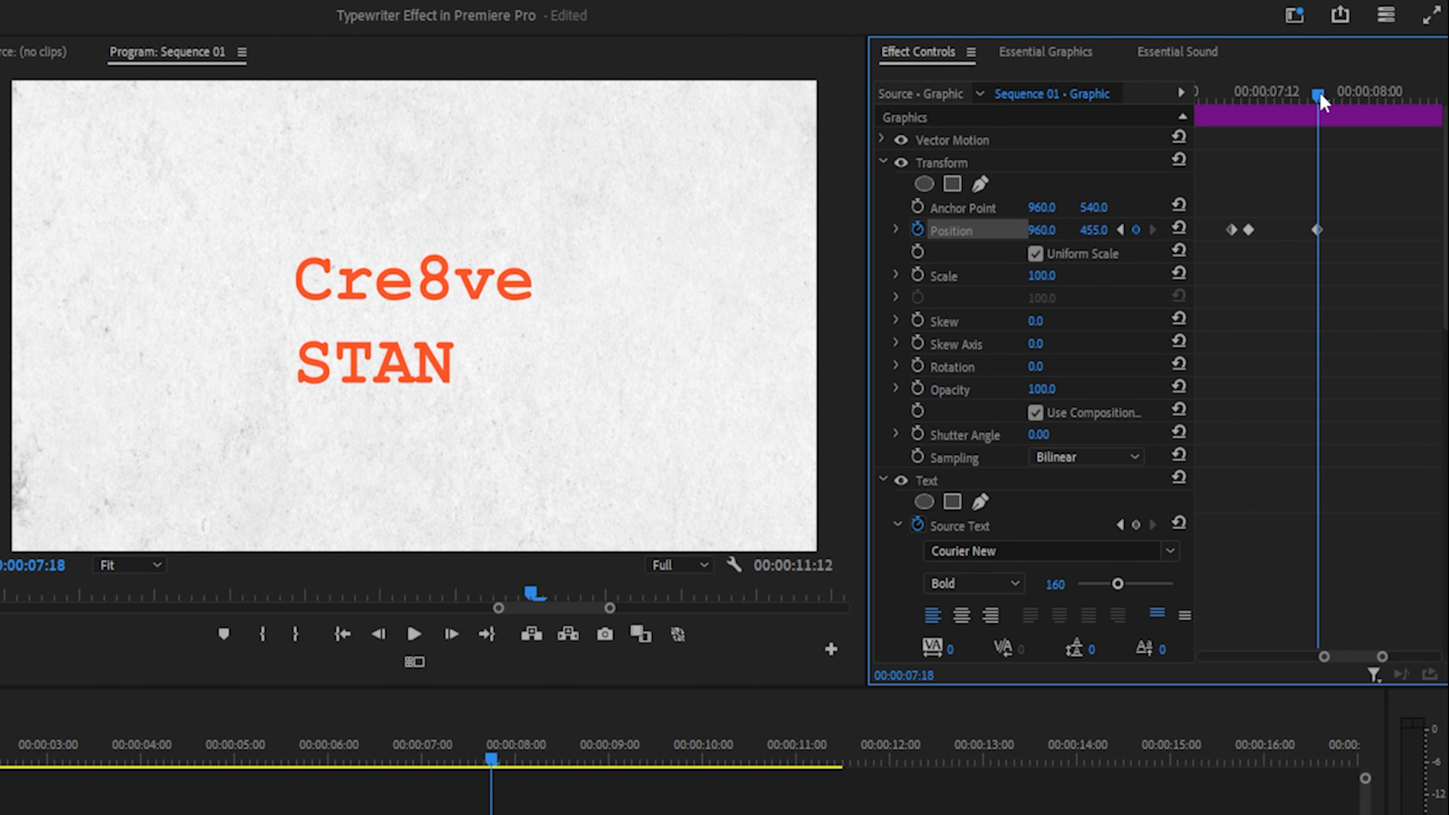
drag(1318, 95, 1302, 93)
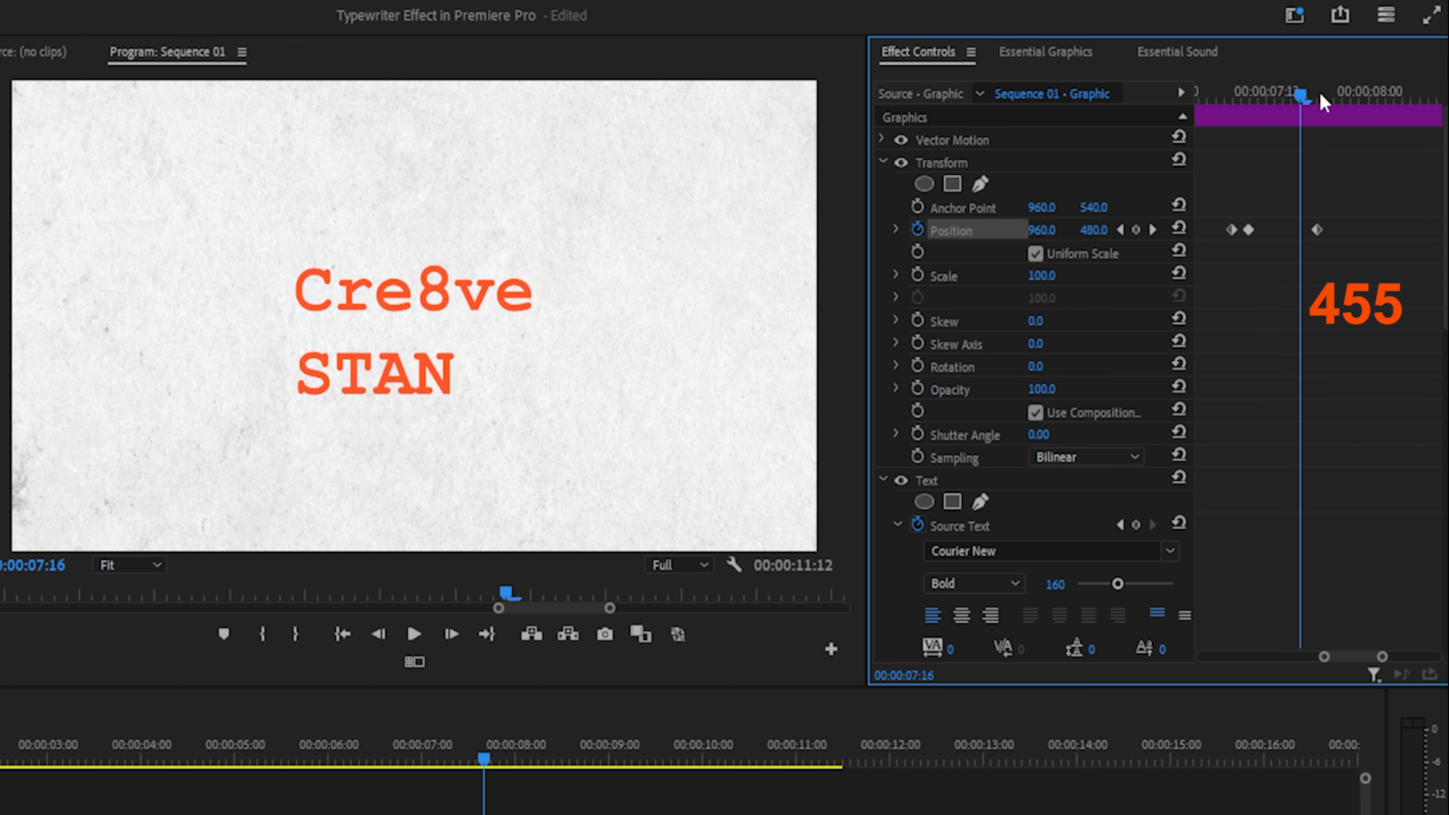
click(1094, 230)
text(4)
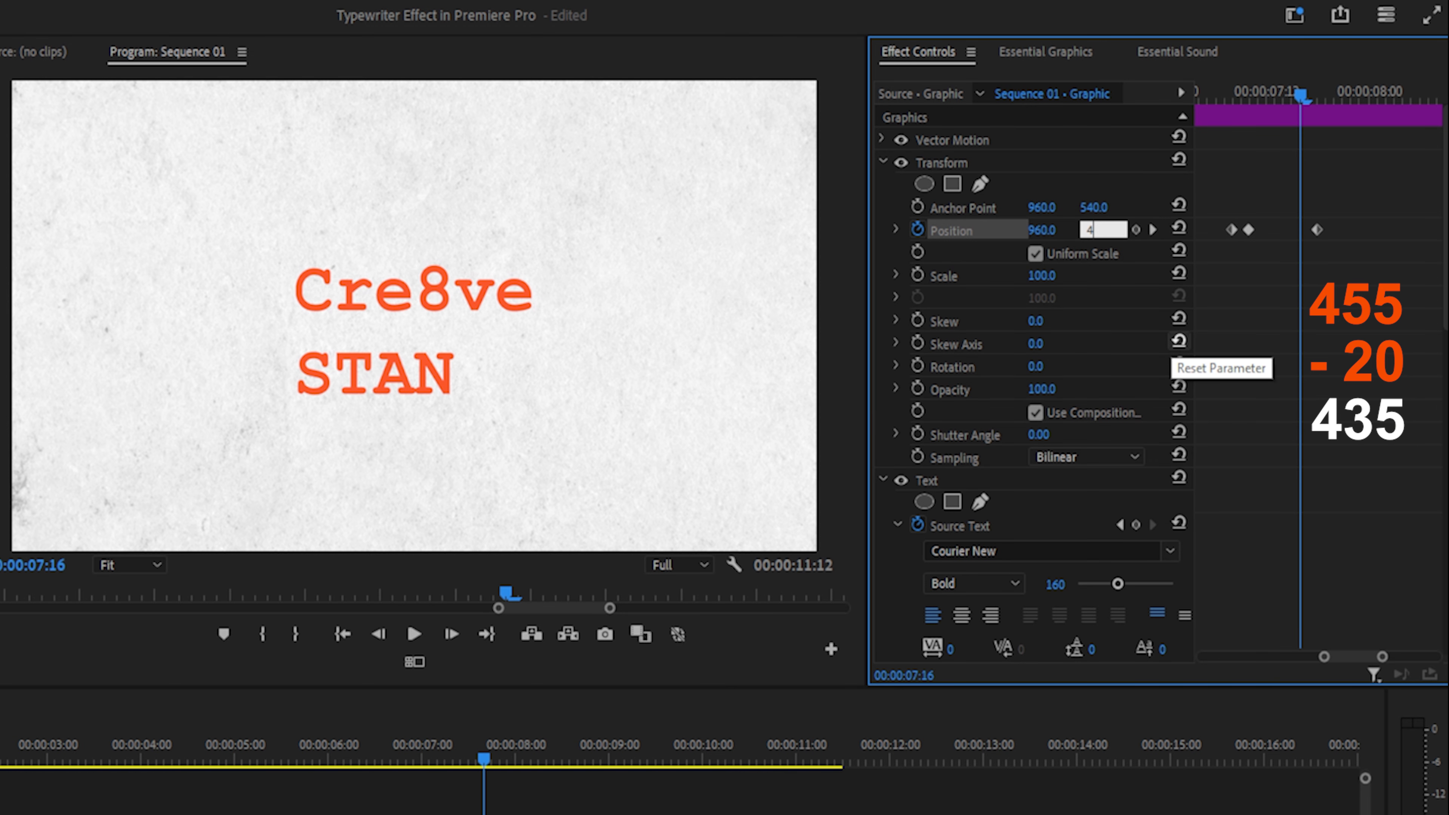
text(35)
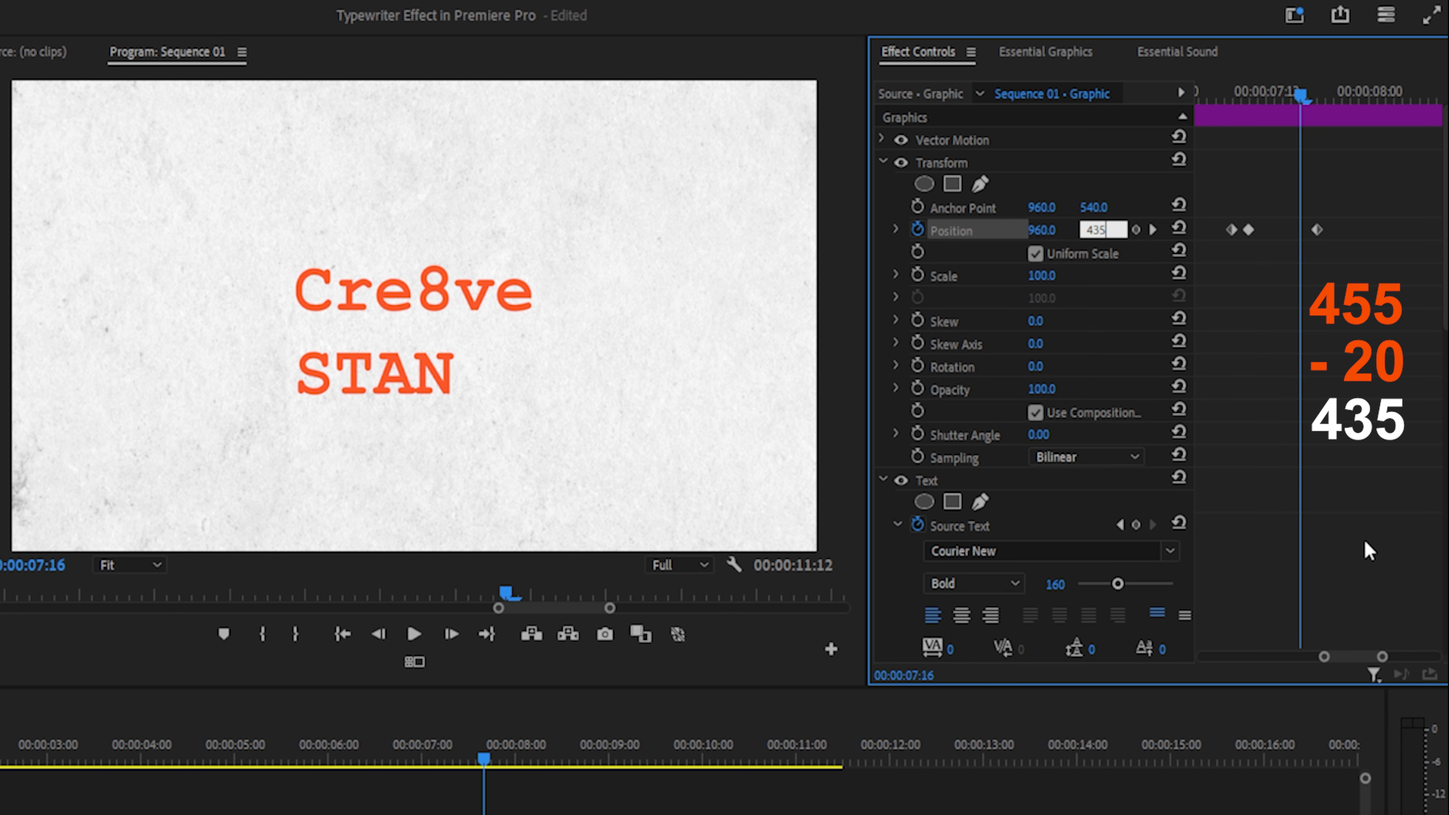
key(Return)
- Examine the text's movement frame by frame across the four Position keyframes from 00:00:07:08 to 00:00:07:18
drag(1301, 96, 1234, 115)
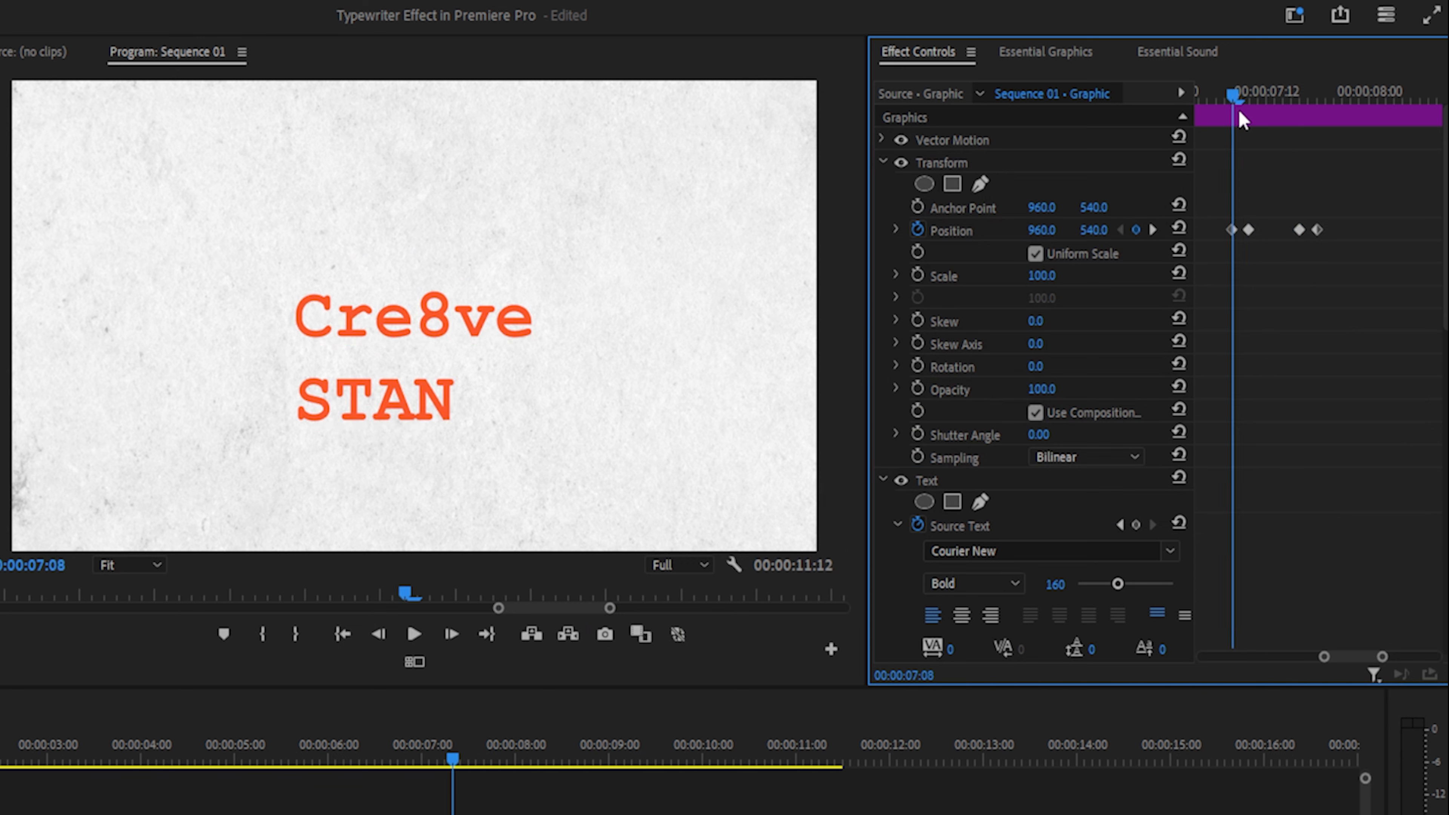
key(Right)
key(Right)
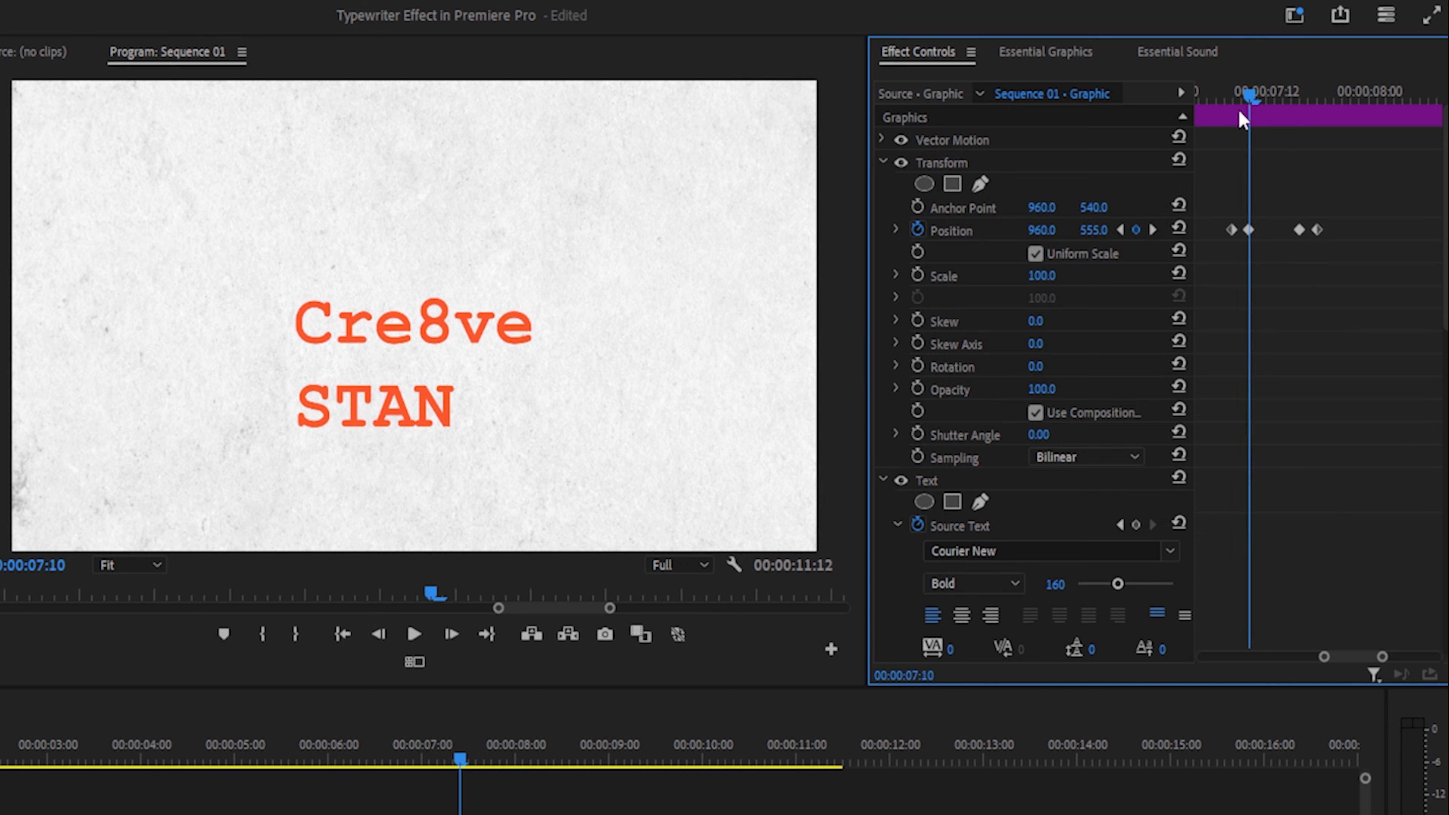
key(Right)
key(Right)
key(Right)
key(Right)
key(Right)
key(Right)
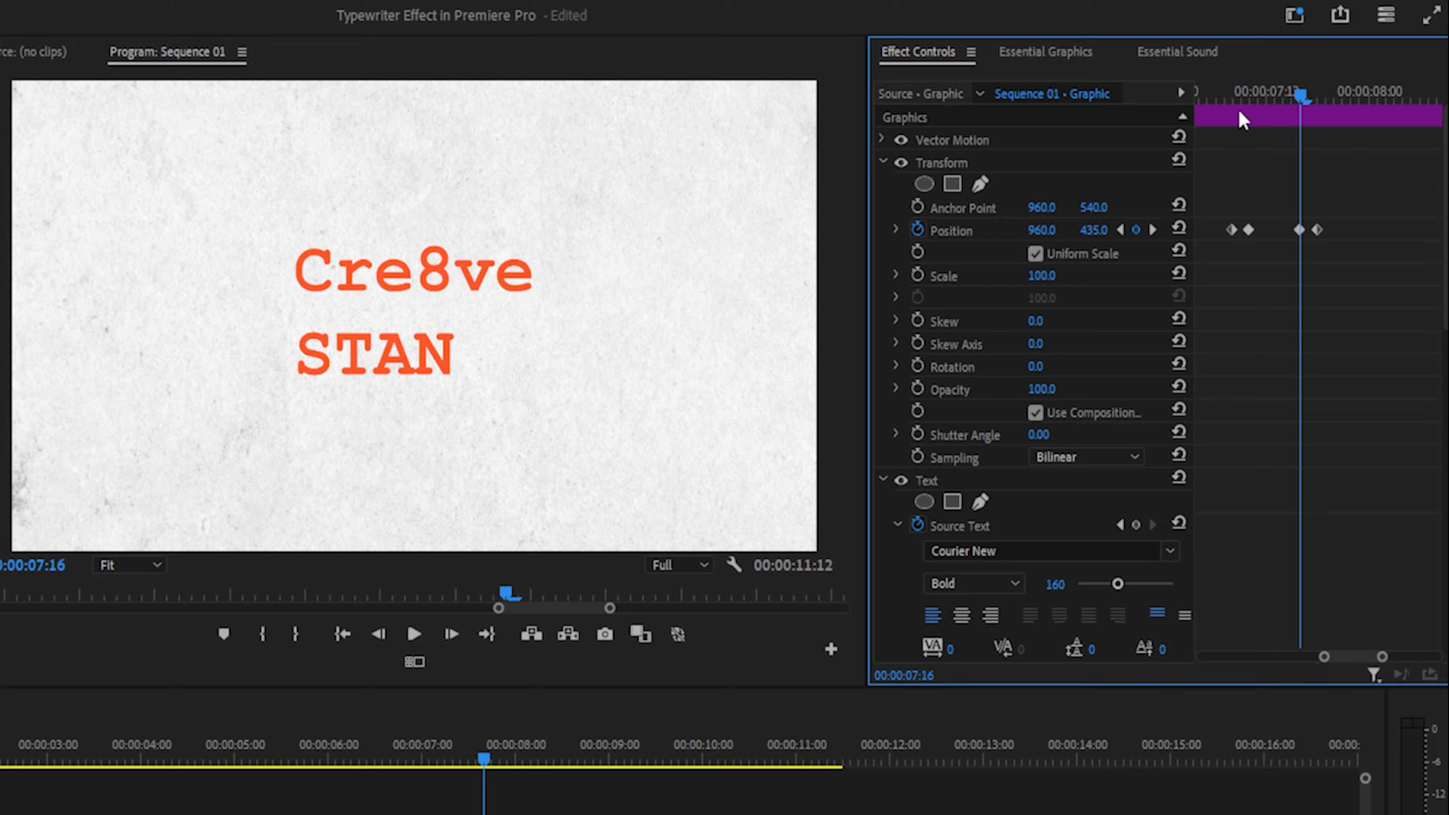
key(Right)
key(Right)
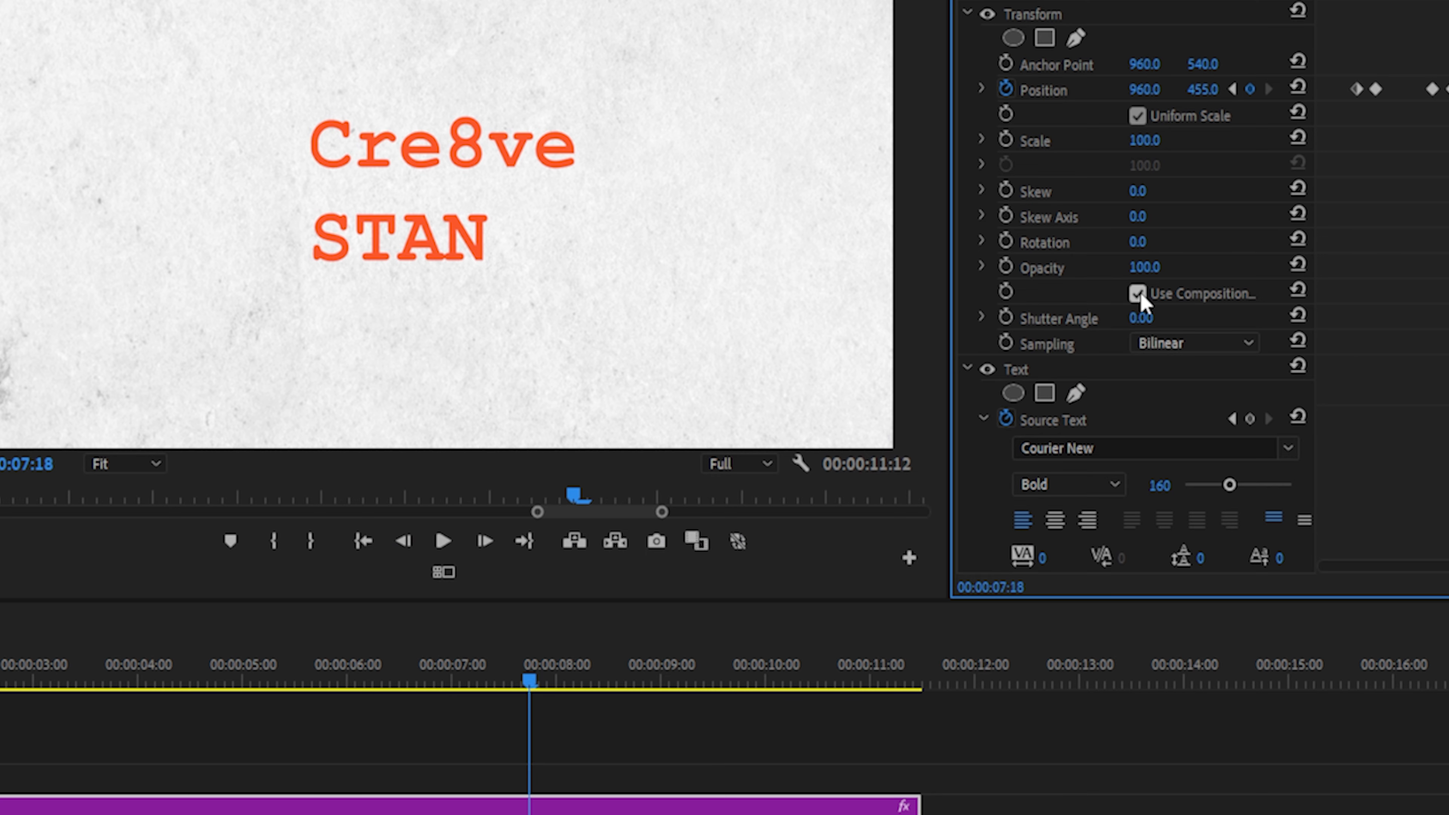
- Turn off the composition's shutter angle in the Transform effect and set its Shutter Angle to 180
click(1141, 295)
click(1155, 315)
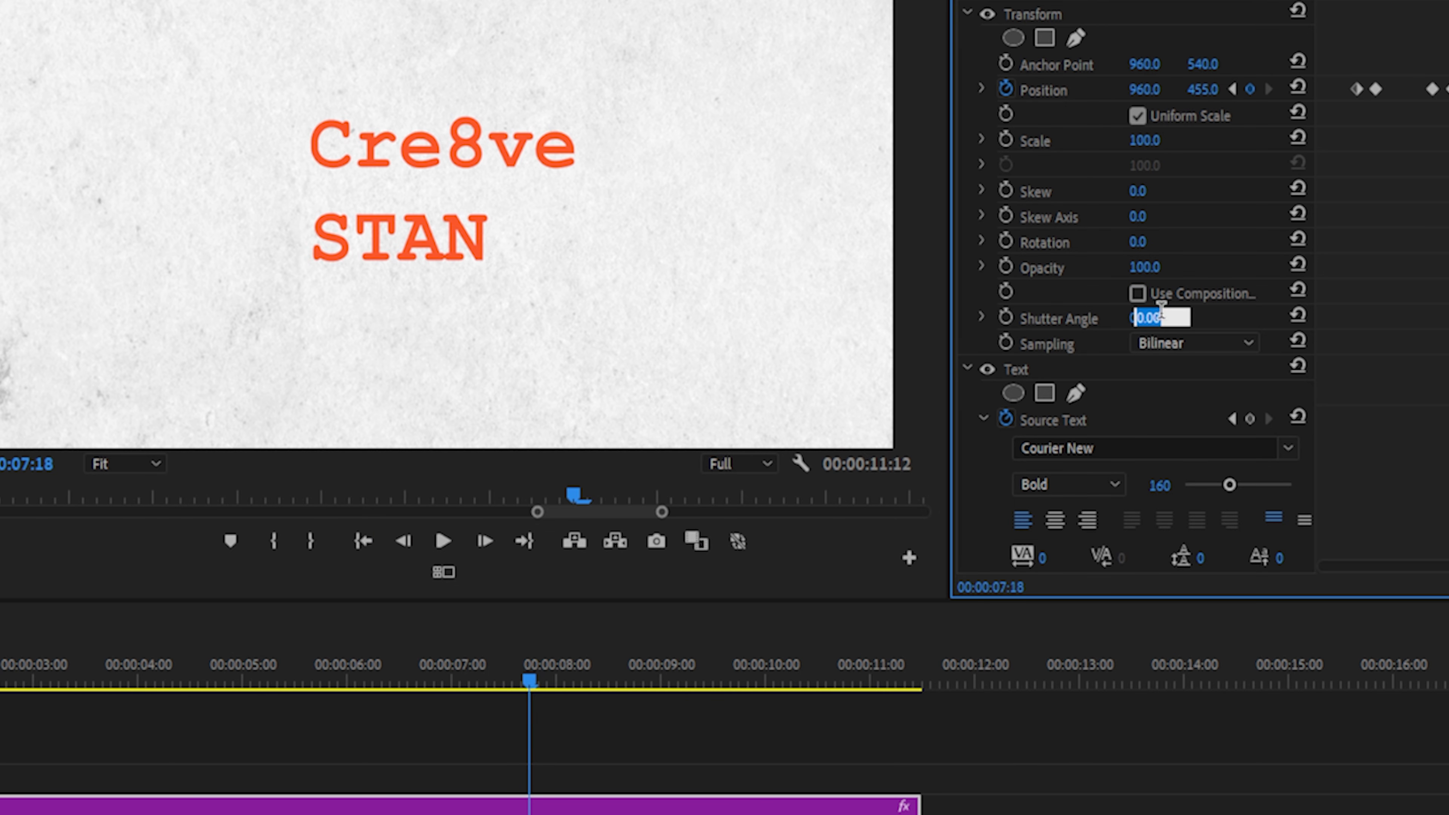
text(18)
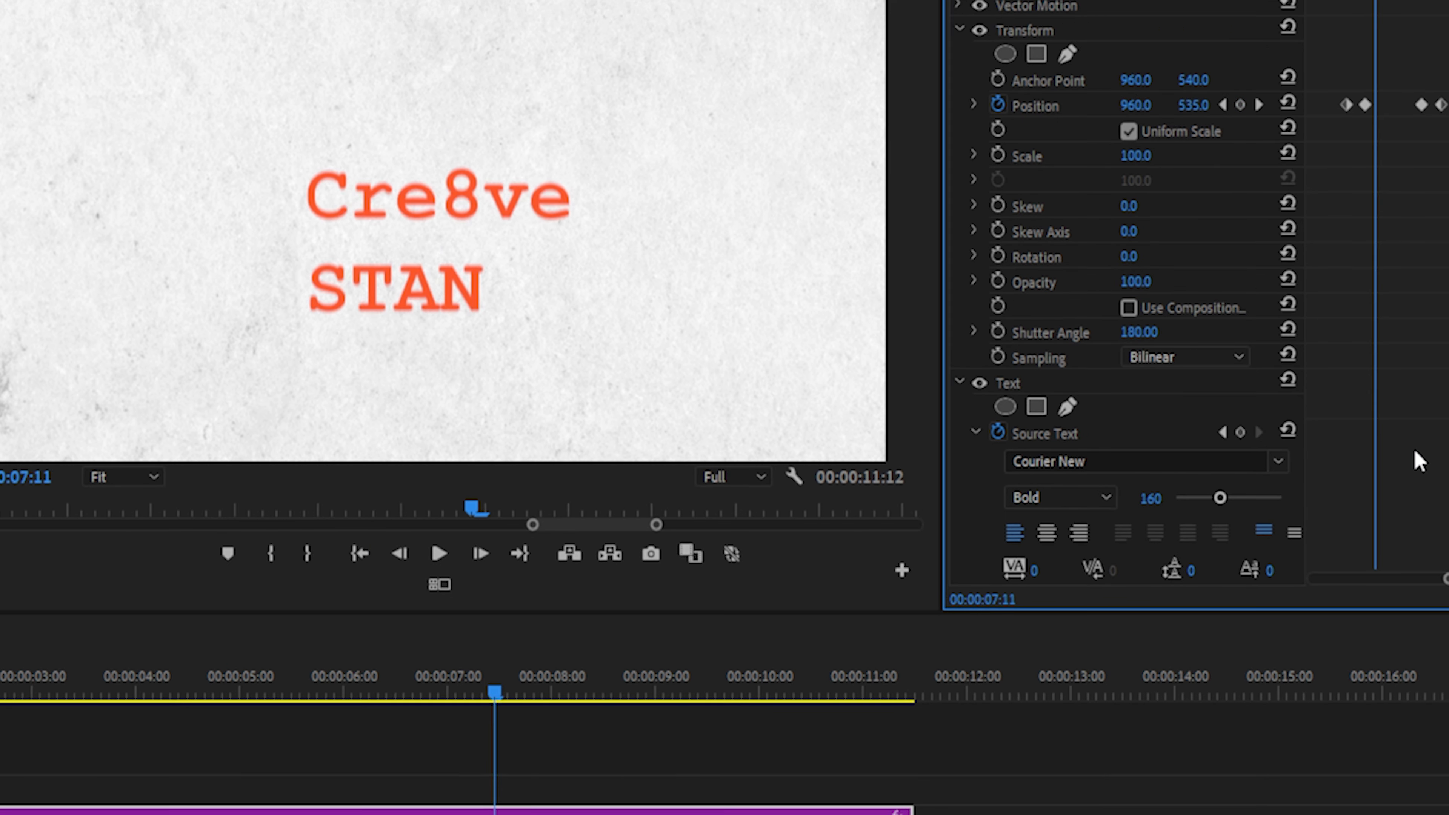
- Examine the motion blur frame by frame between the Position keyframes and review the text animation up to 00:00:07:08
key(Left)
key(Right)
key(Right)
key(Right)
key(Right)
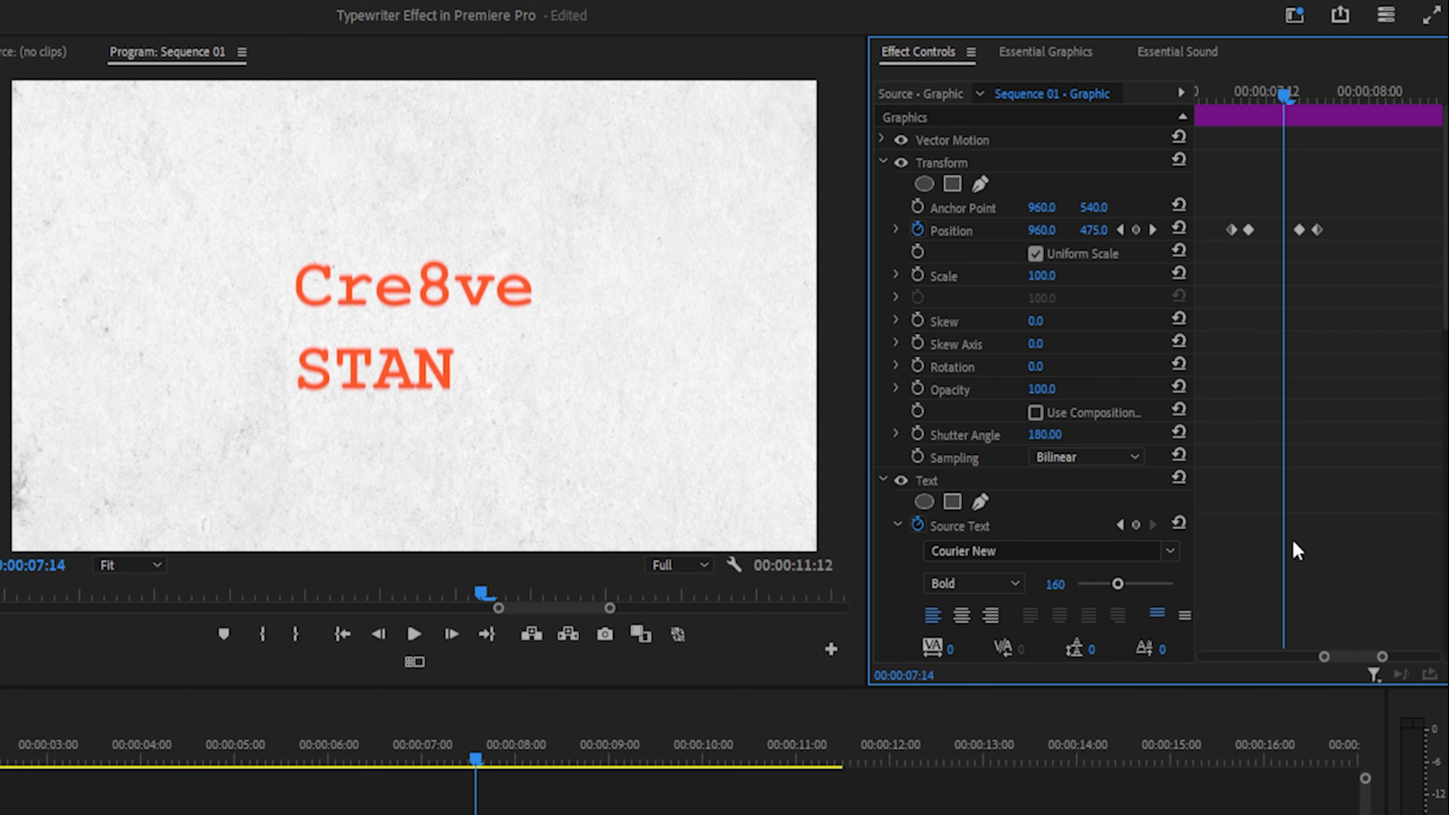
drag(1287, 98, 1233, 99)
click(357, 762)
drag(647, 567, 720, 565)
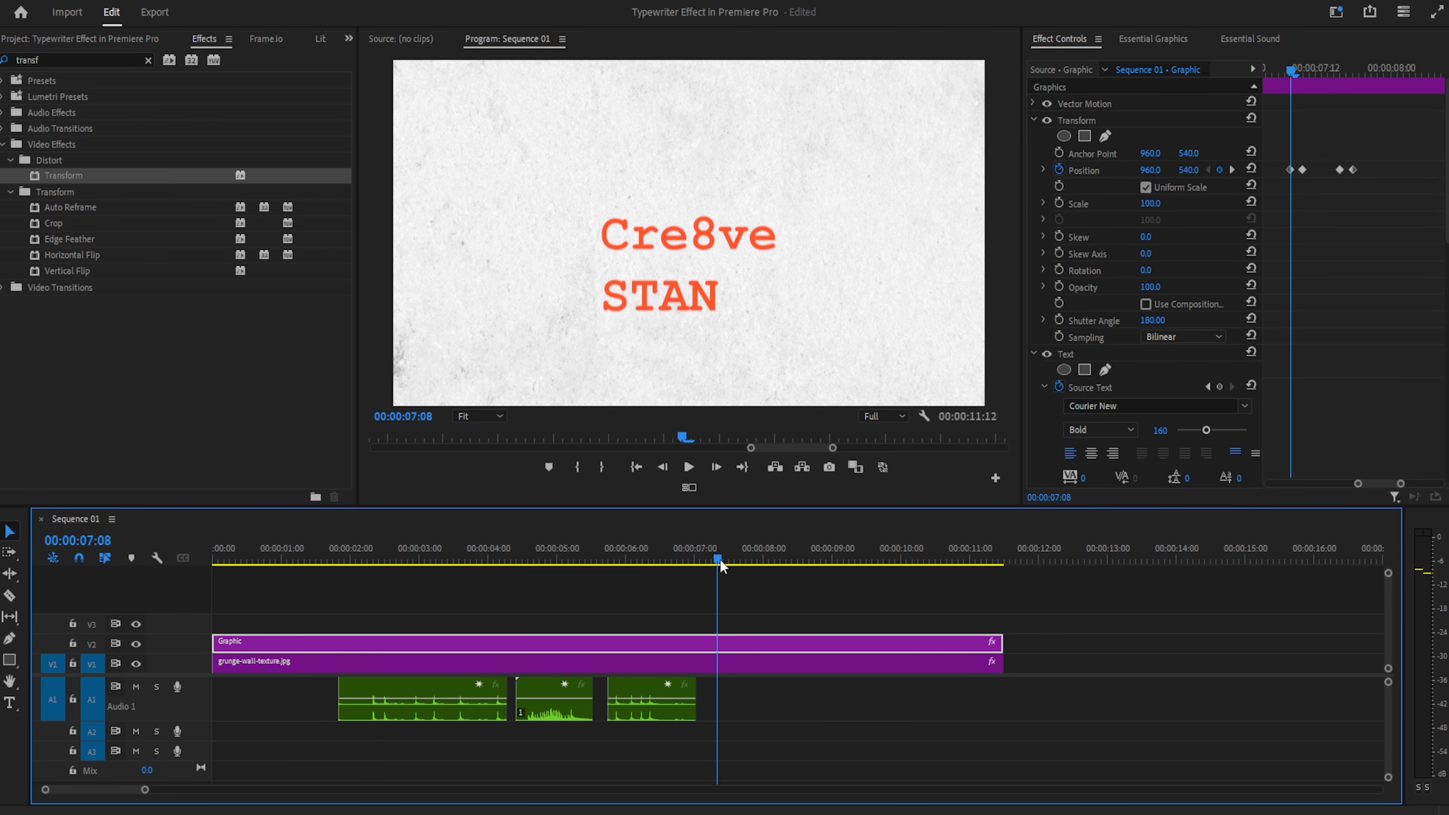
- With the grunge-wall-texture.jpg clip selected, clear the effects search and set the program preview zoom to 50%
click(670, 662)
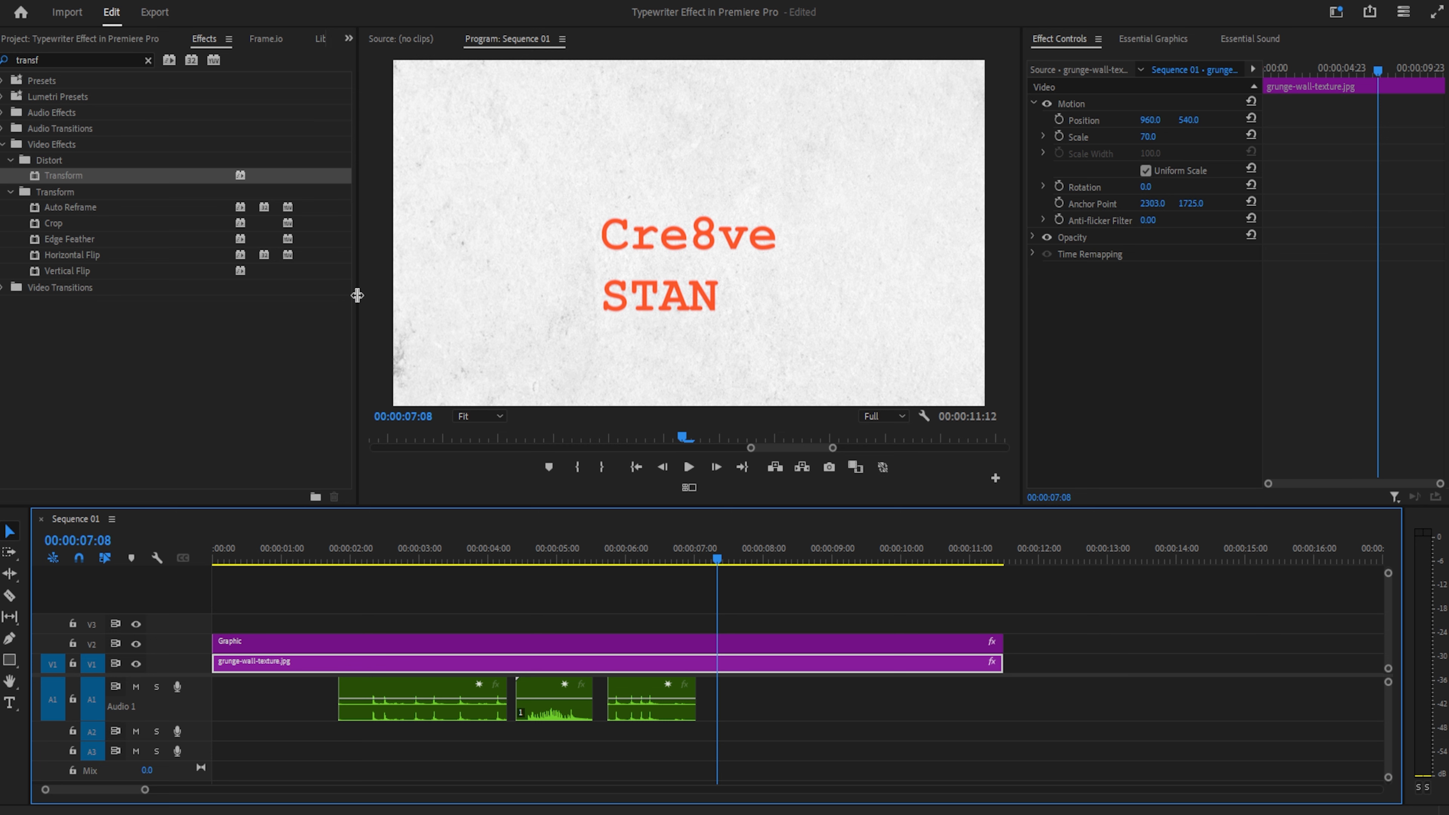
click(148, 60)
click(465, 416)
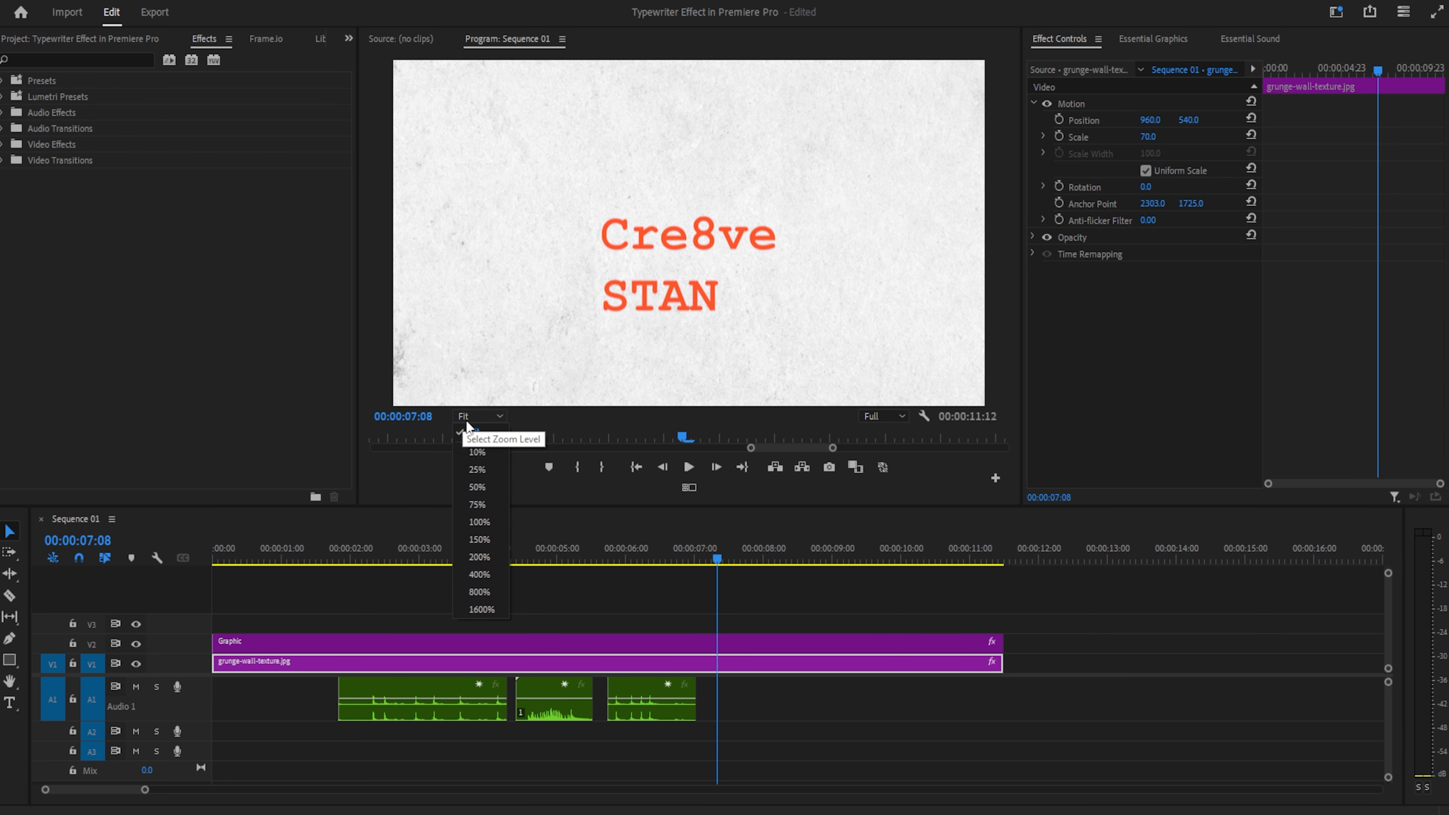
click(479, 488)
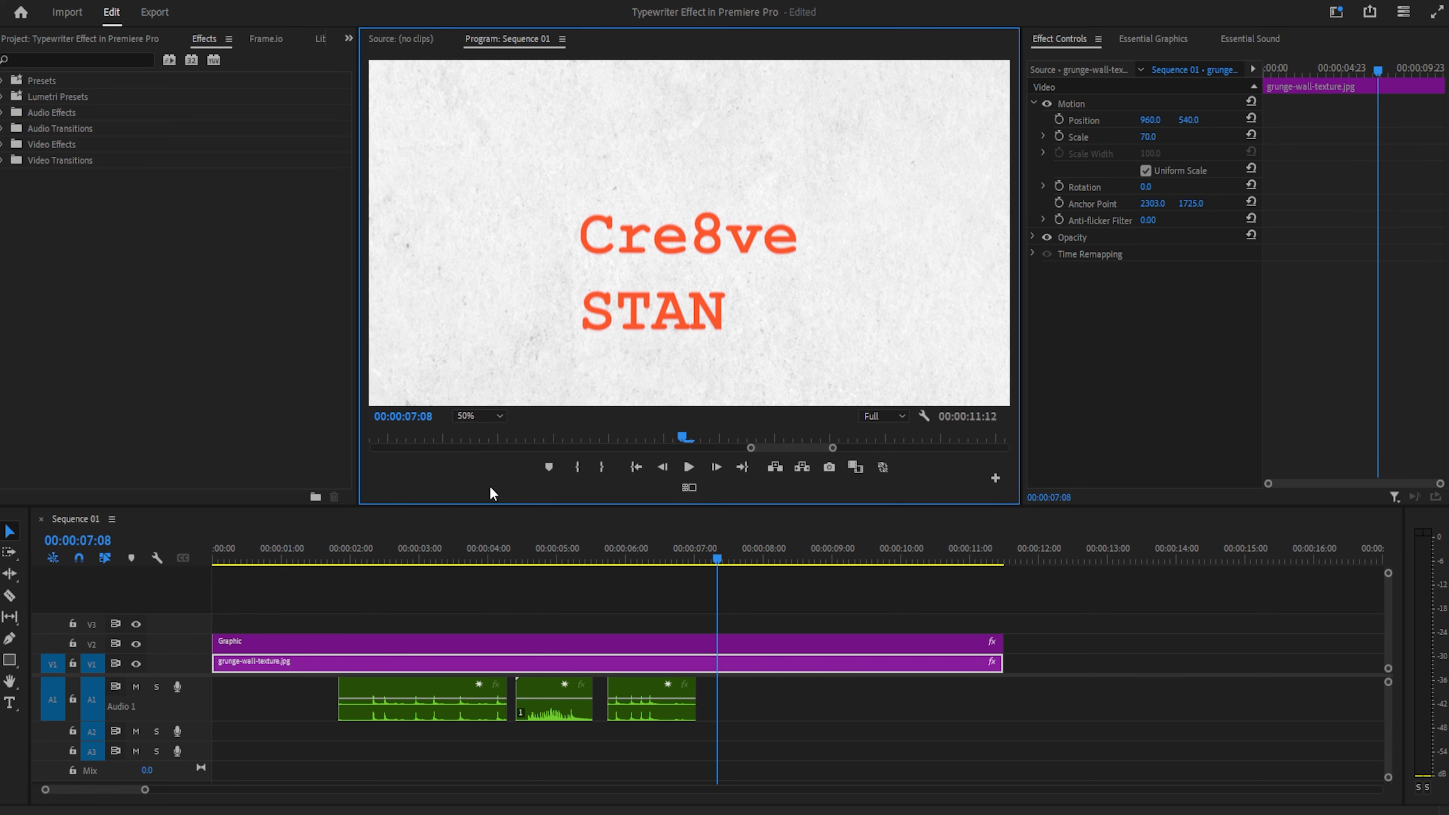
- Examine how far grunge-wall-texture.jpg extends beyond the frame at 10% preview zoom, and return the program preview to Fit
click(479, 416)
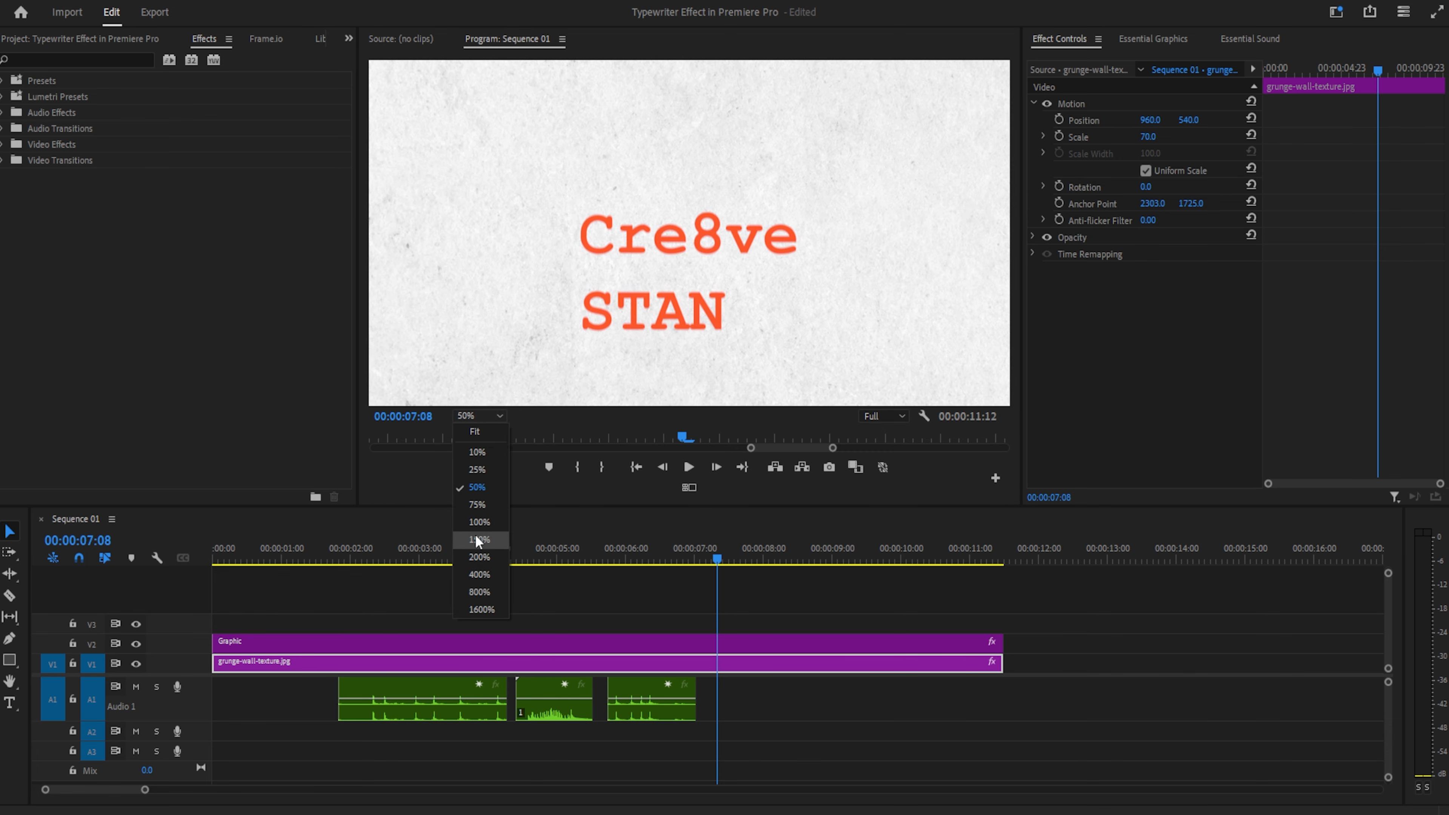
click(476, 456)
click(476, 660)
click(1094, 128)
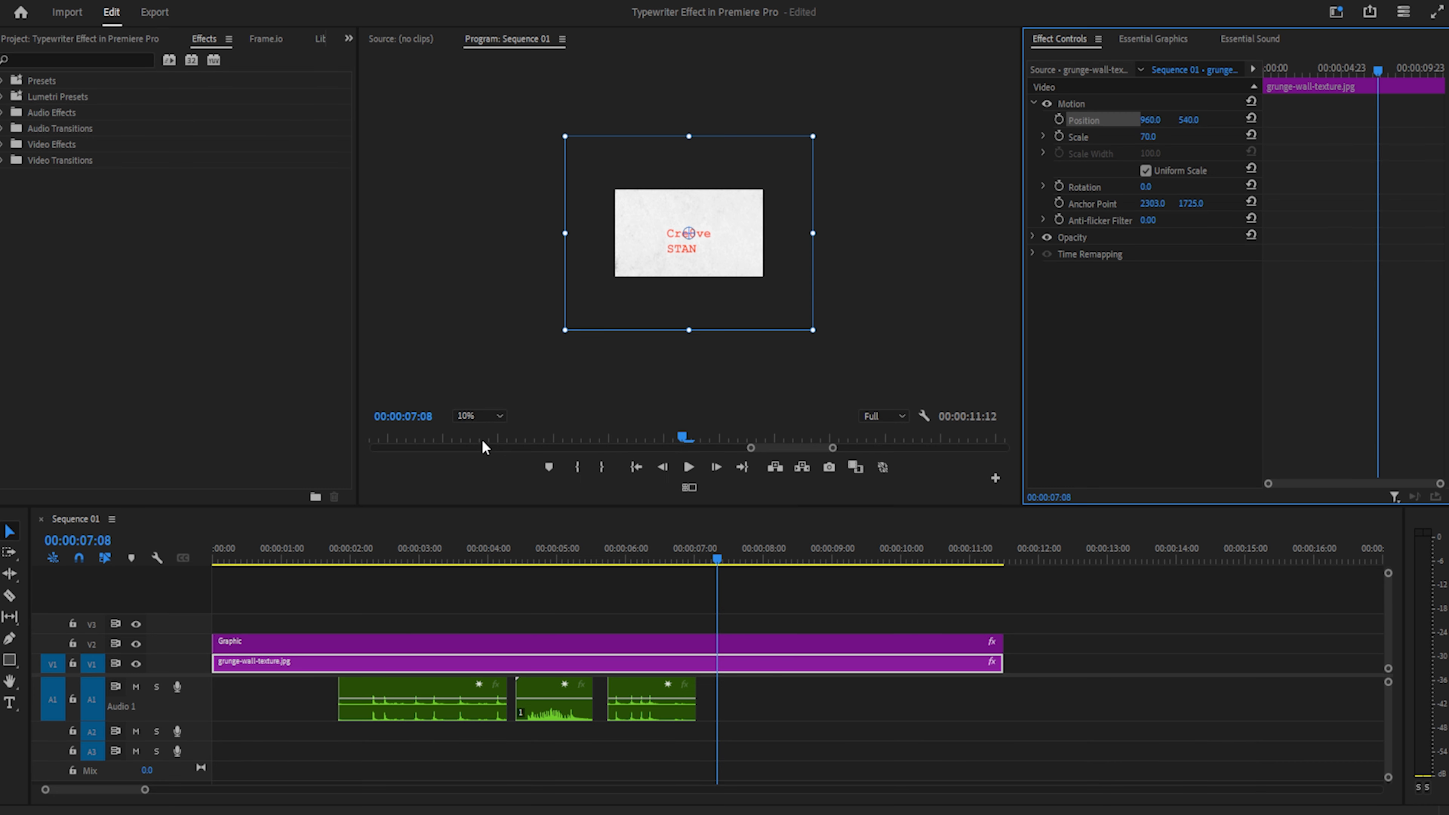
click(482, 418)
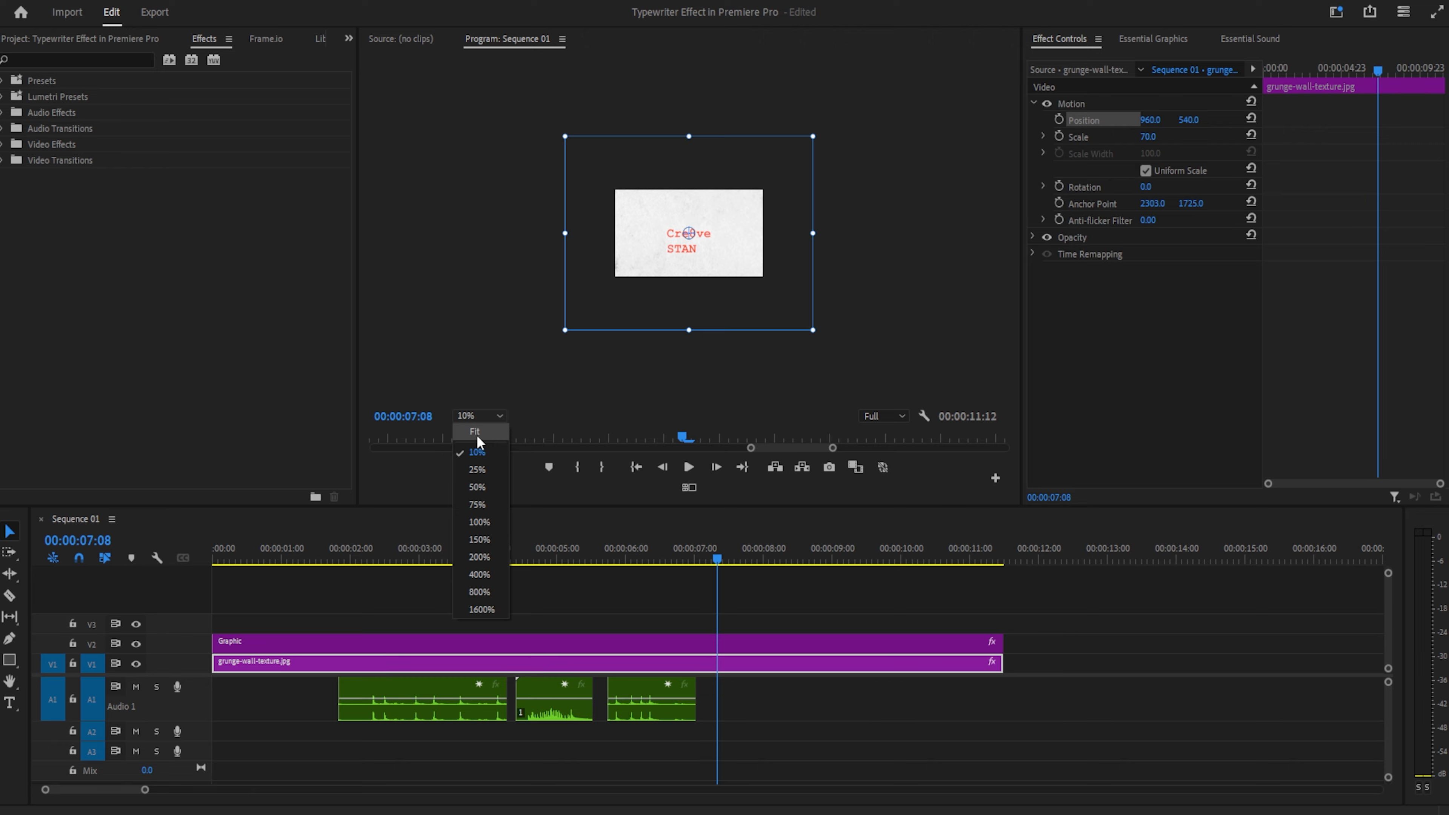
click(476, 440)
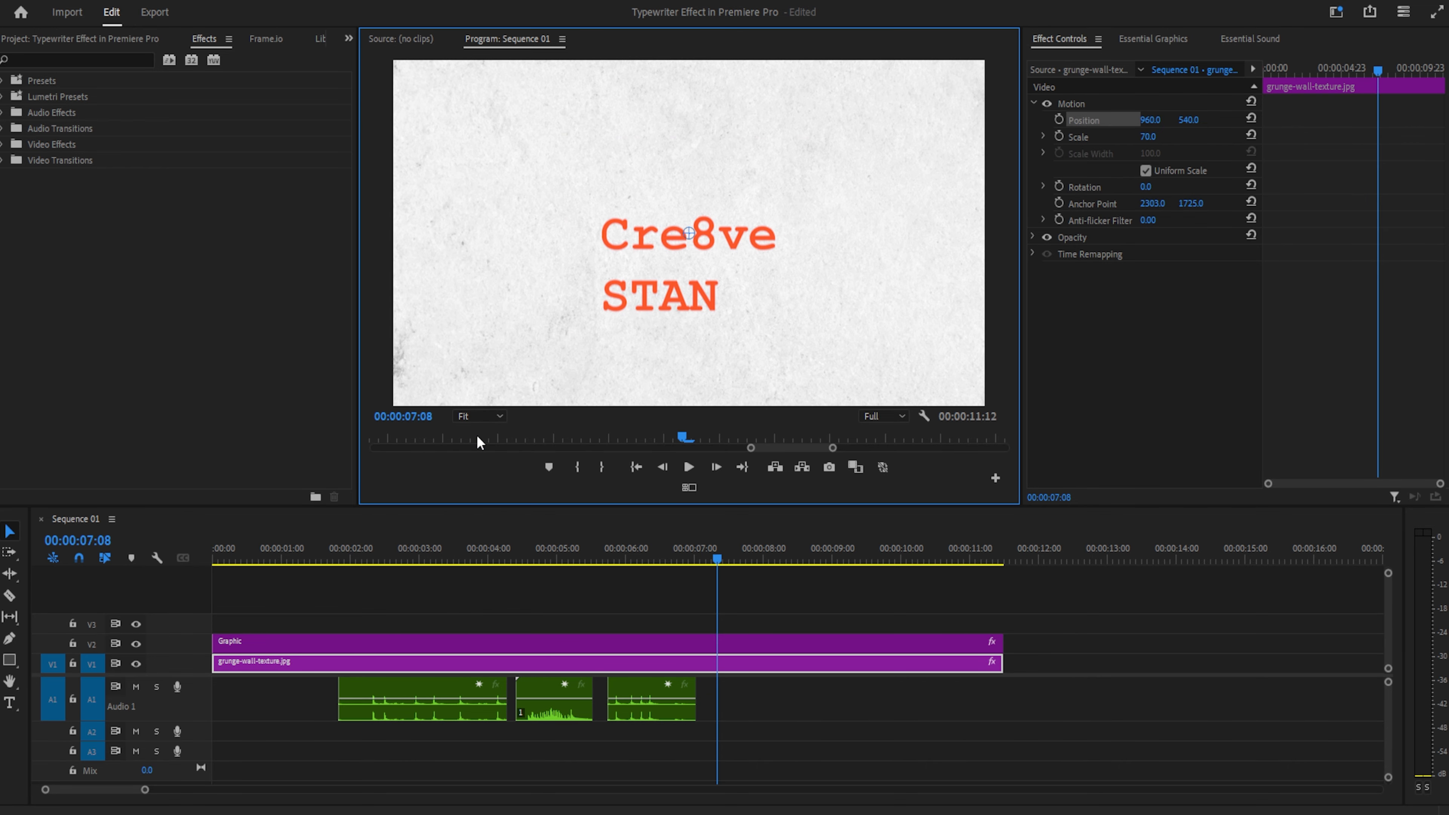
- Copy the Transform effect with its Position keyframes from the text graphic and paste it onto the grunge-wall-texture.jpg clip
click(835, 644)
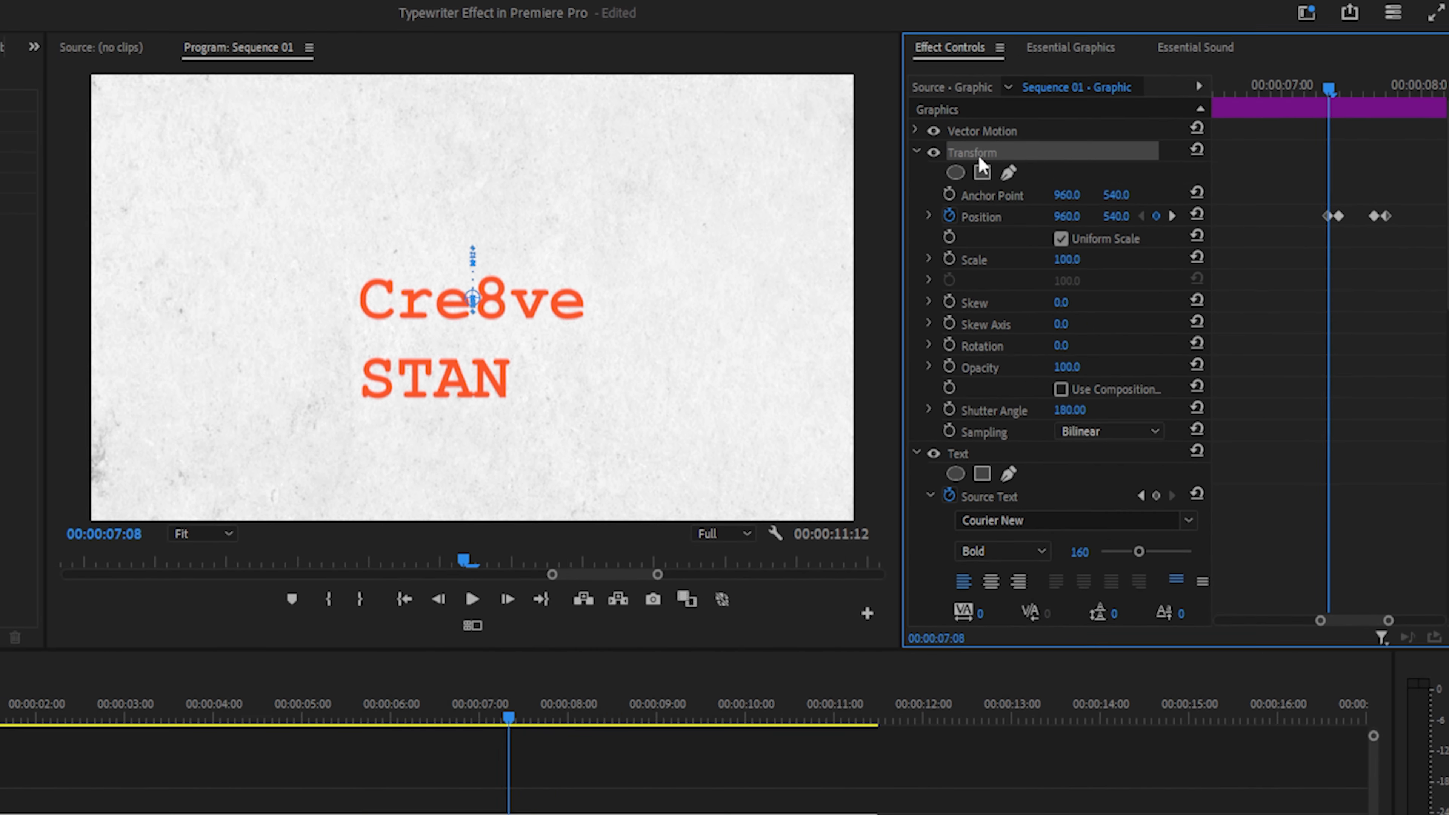
right_click(1081, 122)
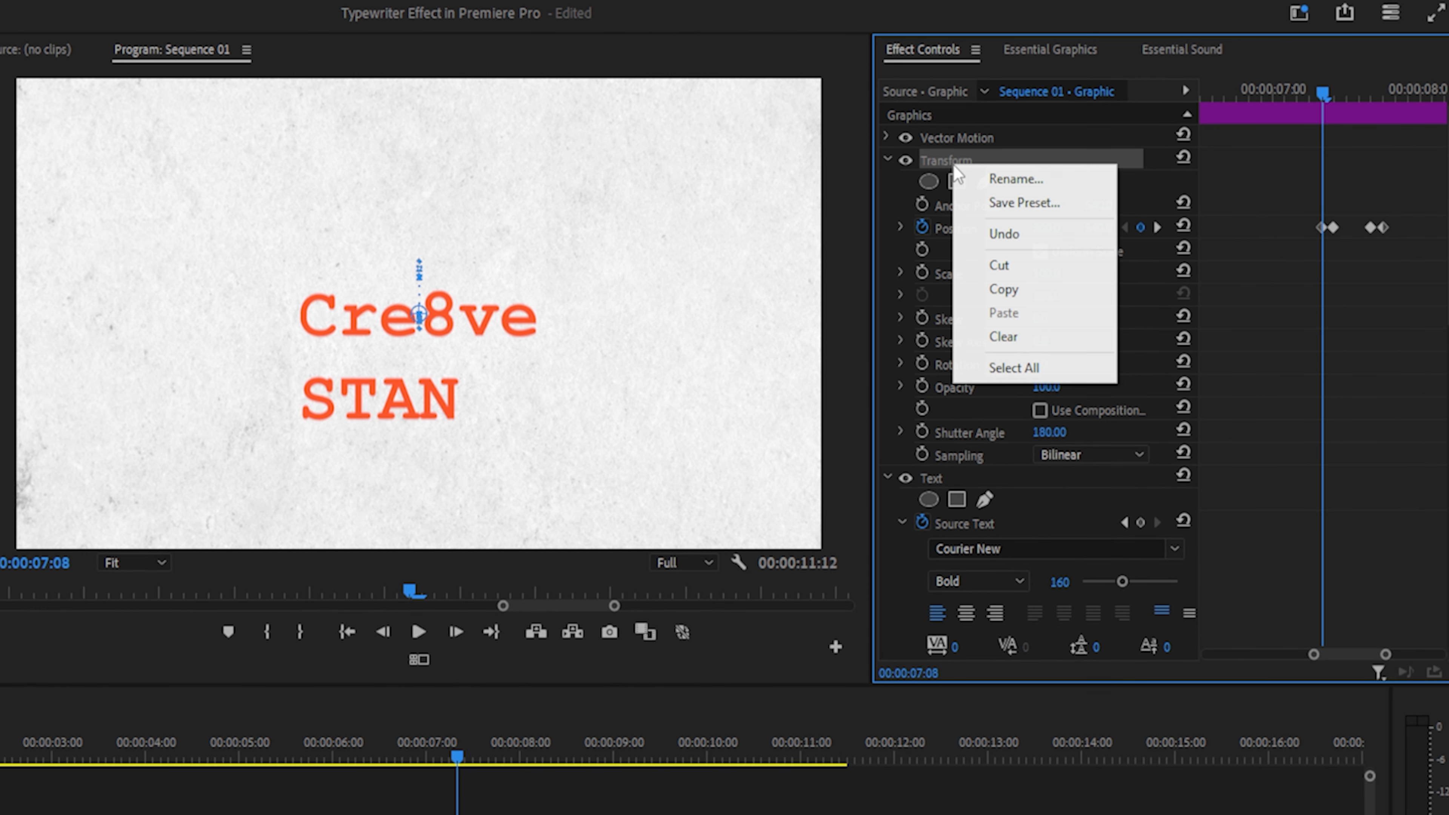
click(1029, 290)
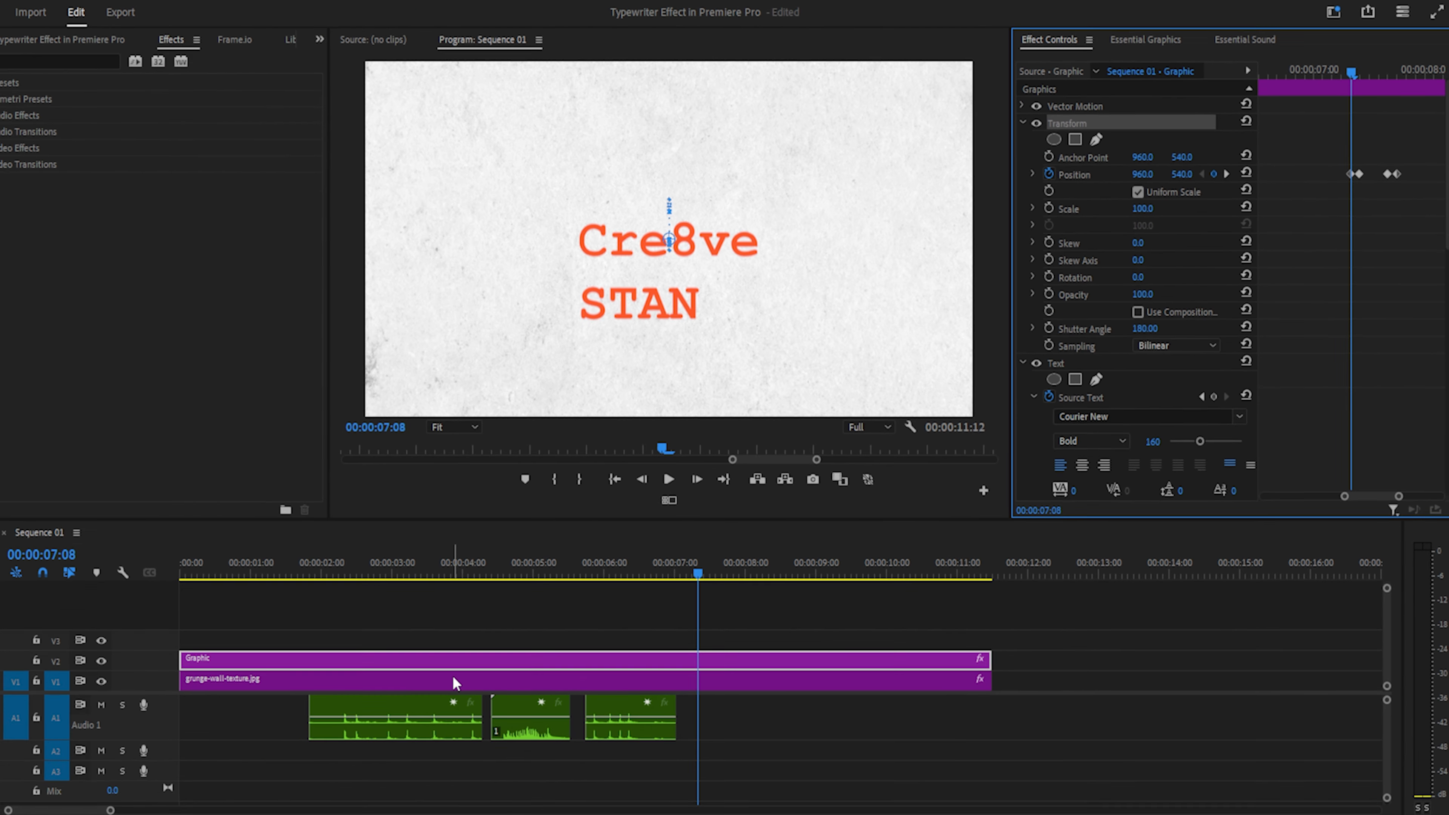
click(477, 661)
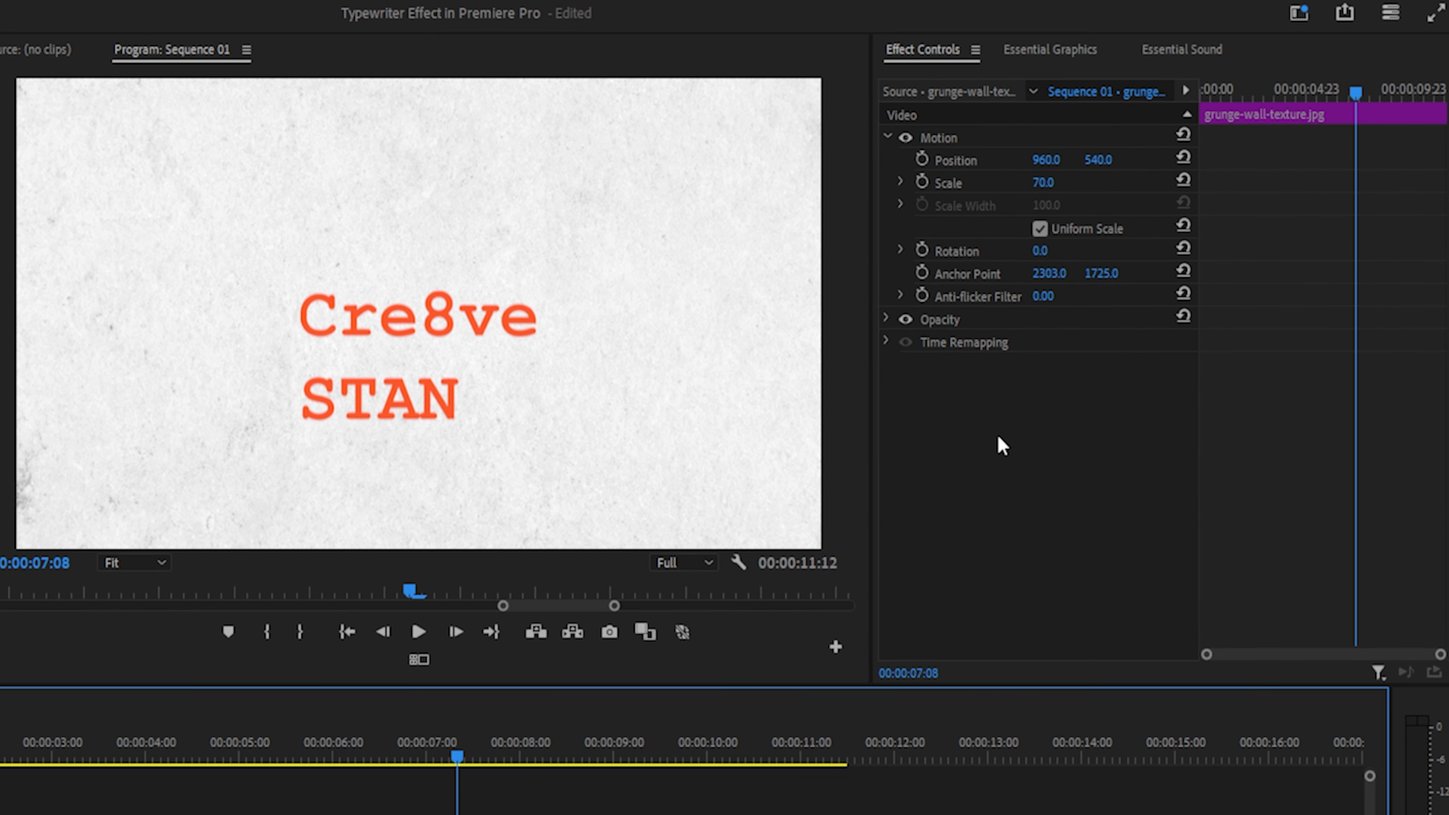
right_click(1124, 321)
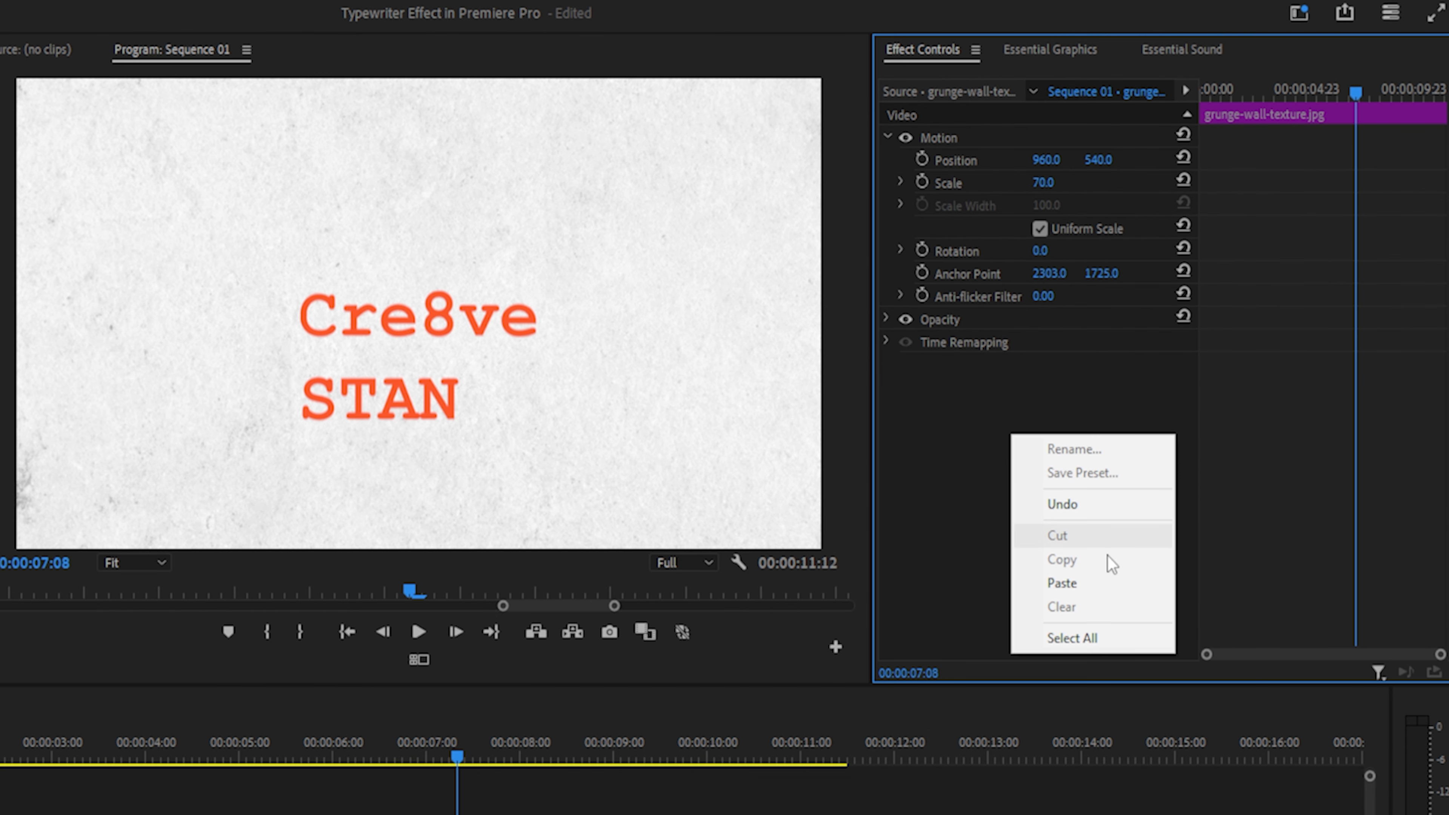
click(1093, 584)
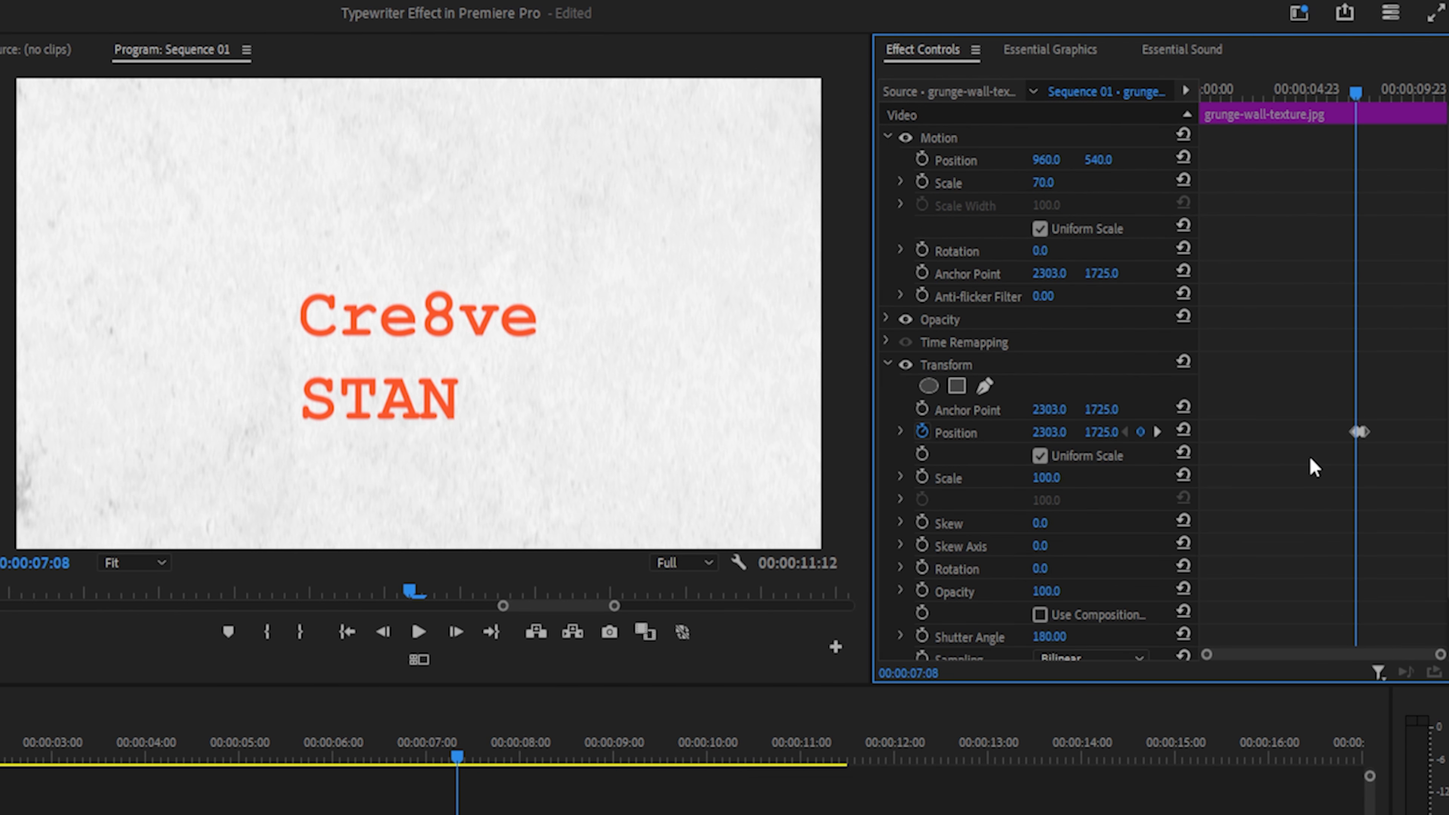
- Place the playhead at 00:00:04:16, near the start of the second sound clip
drag(1440, 655, 1360, 653)
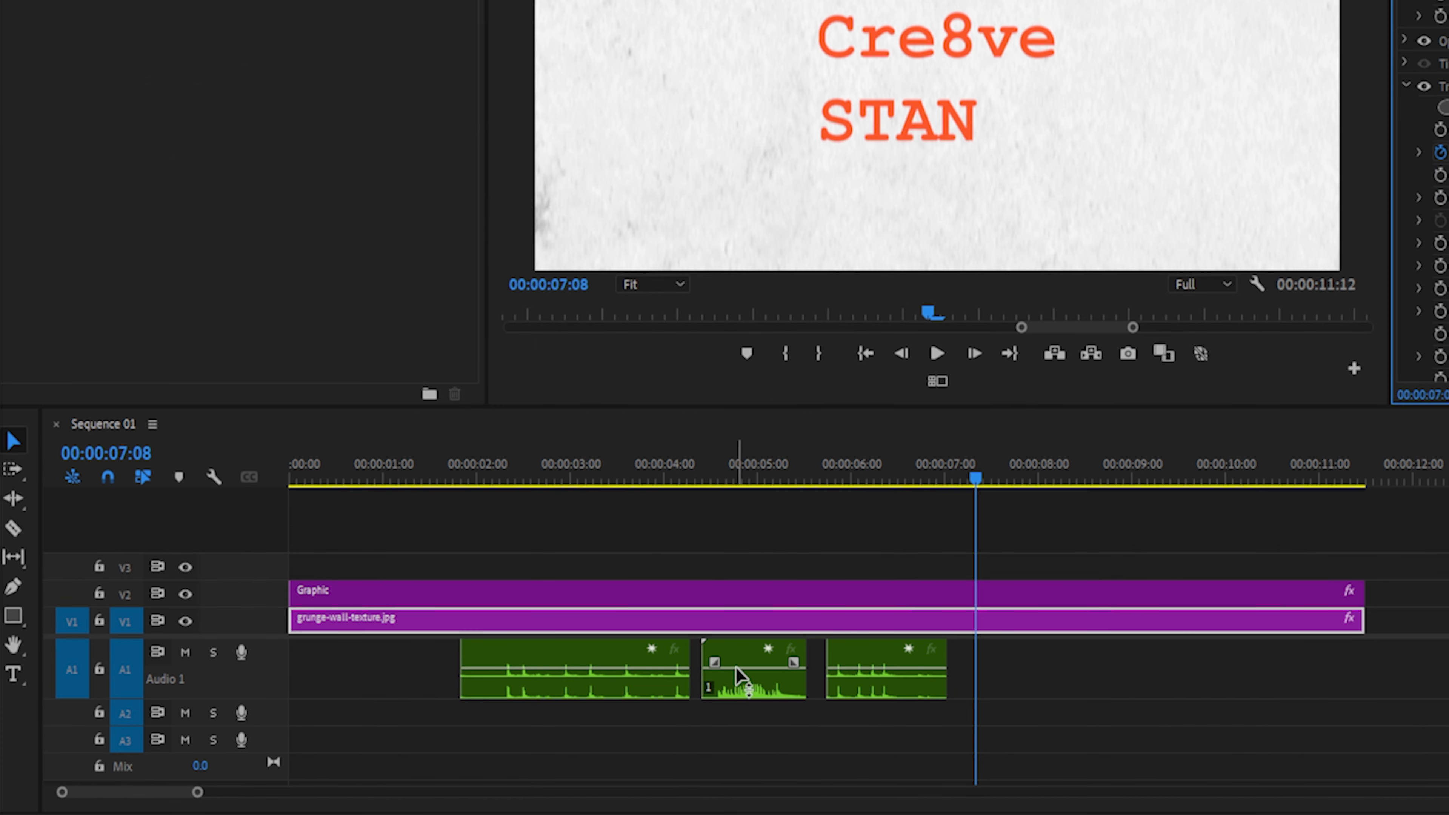
click(720, 474)
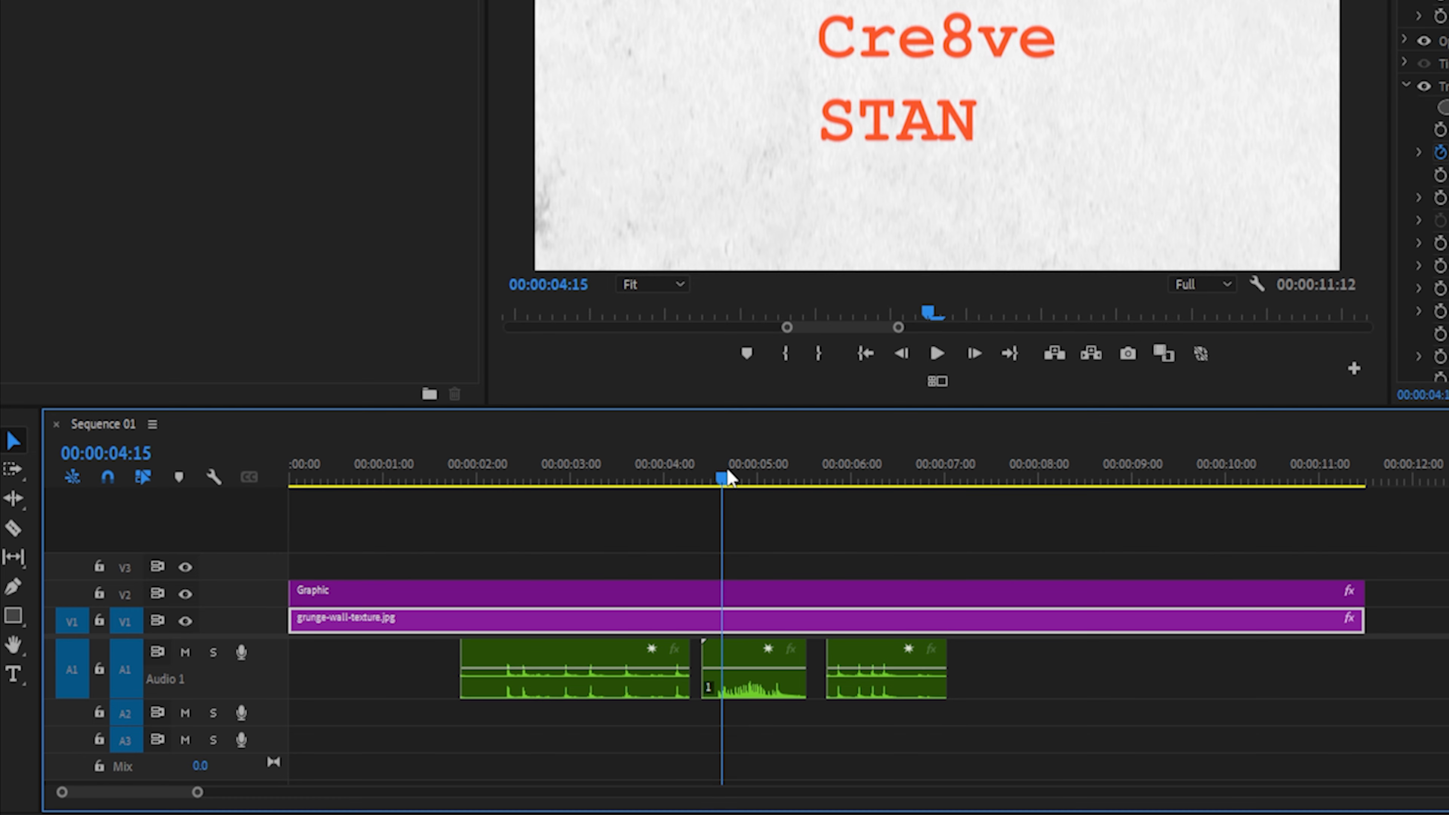
drag(721, 471, 733, 482)
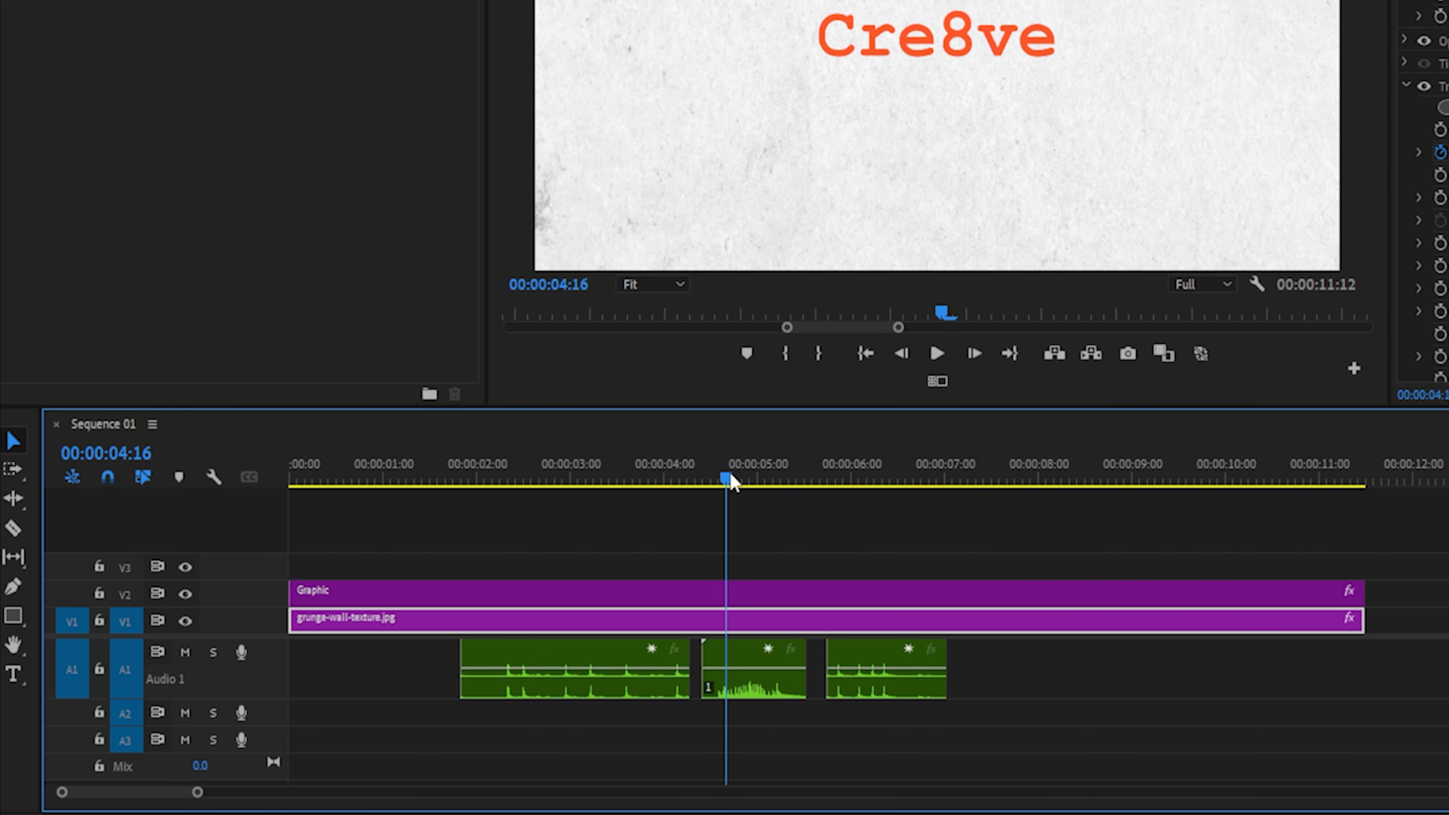